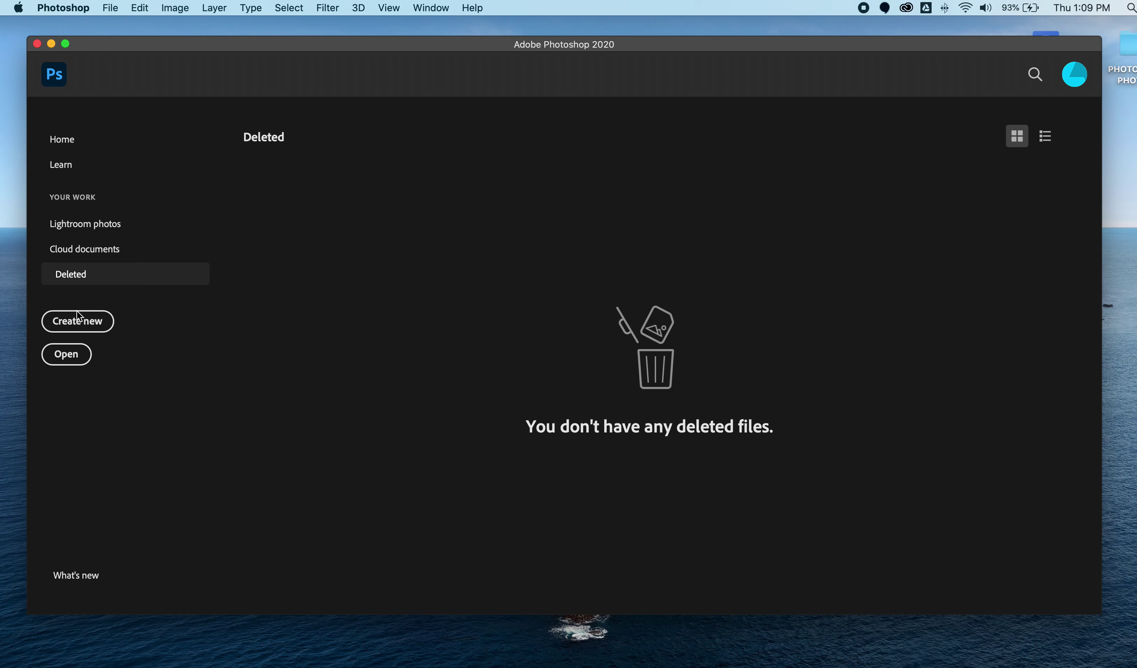
# - Create a white 8 × 10 in, 150 ppi (1200 × 1500 px) document and zoom in
pyautogui.click(84, 320)
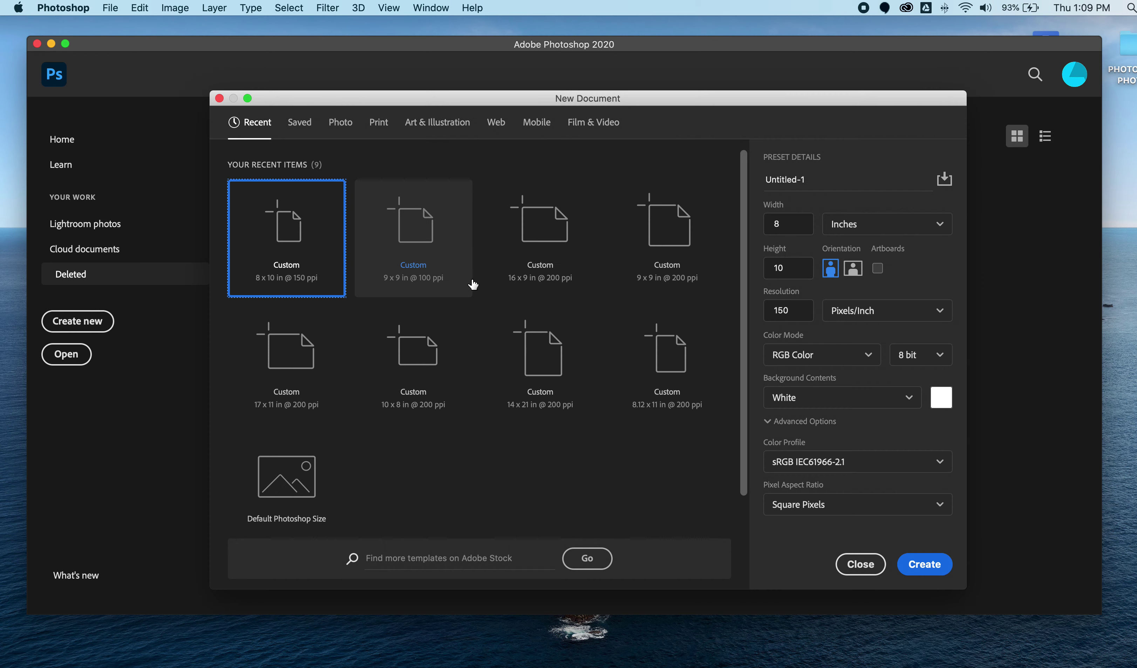
pyautogui.click(919, 565)
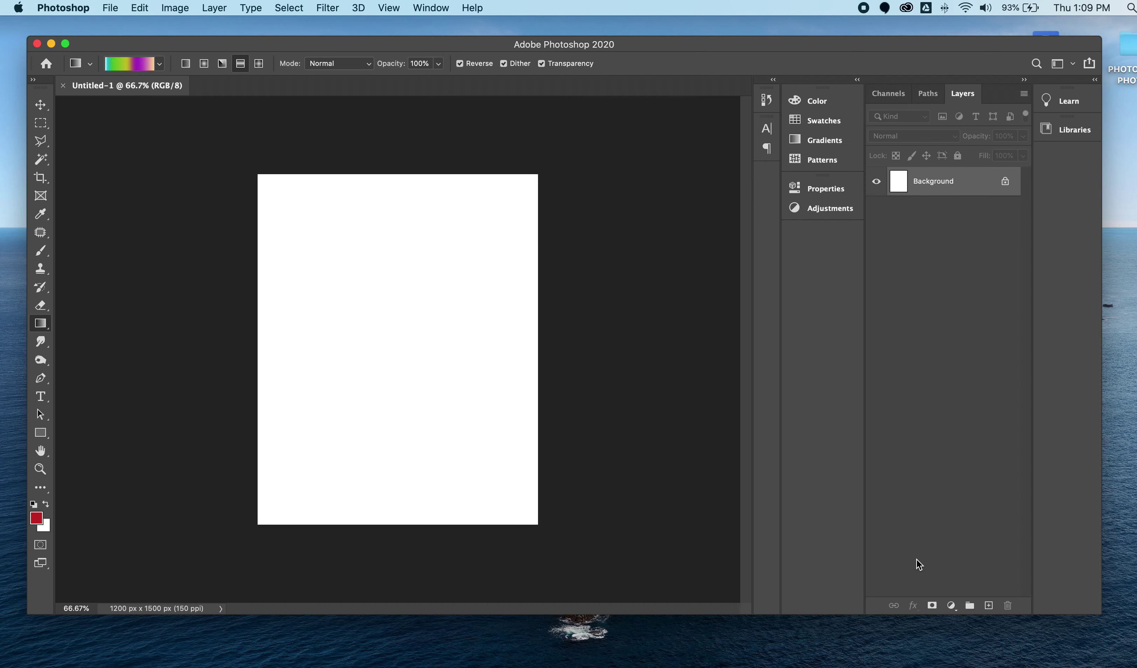
pyautogui.scroll(3, 916, 558)
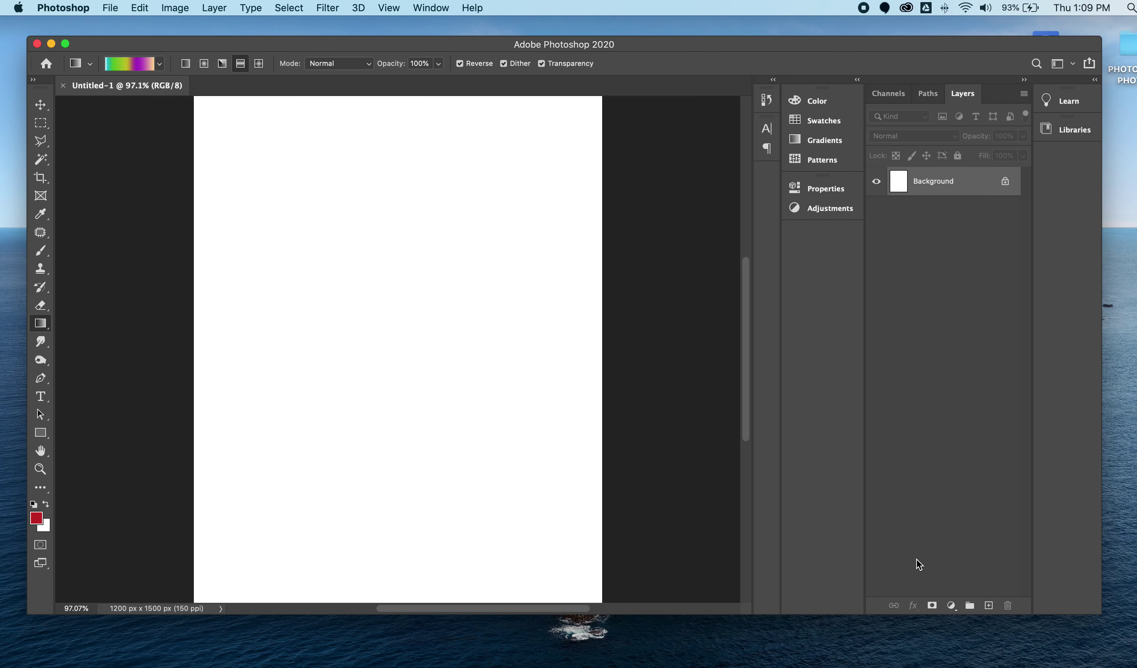
# - Type 'GRADIENT FILL' in Arial Black and move it to the top centre of the page
pyautogui.click(40, 397)
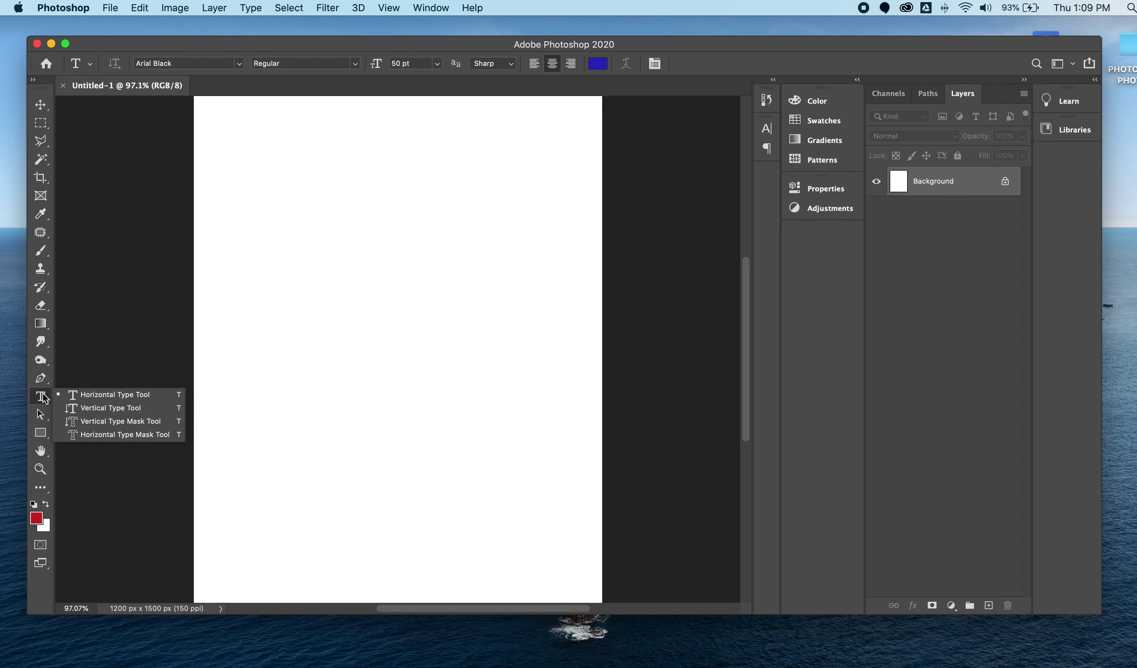
pyautogui.click(117, 395)
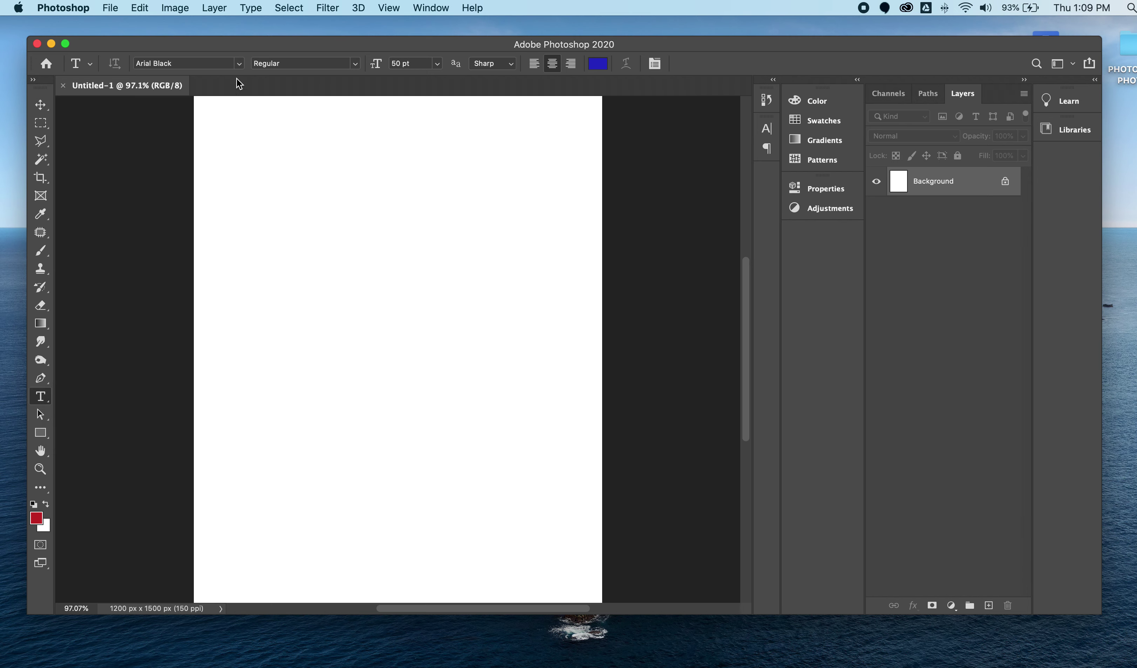
pyautogui.click(240, 64)
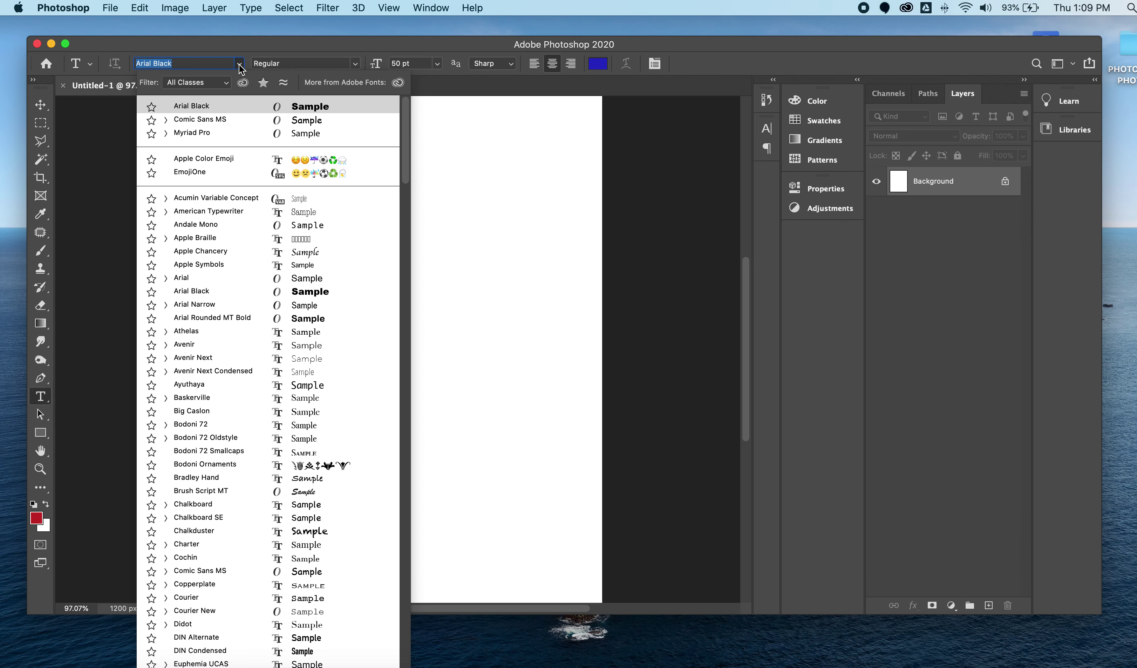
pyautogui.click(301, 293)
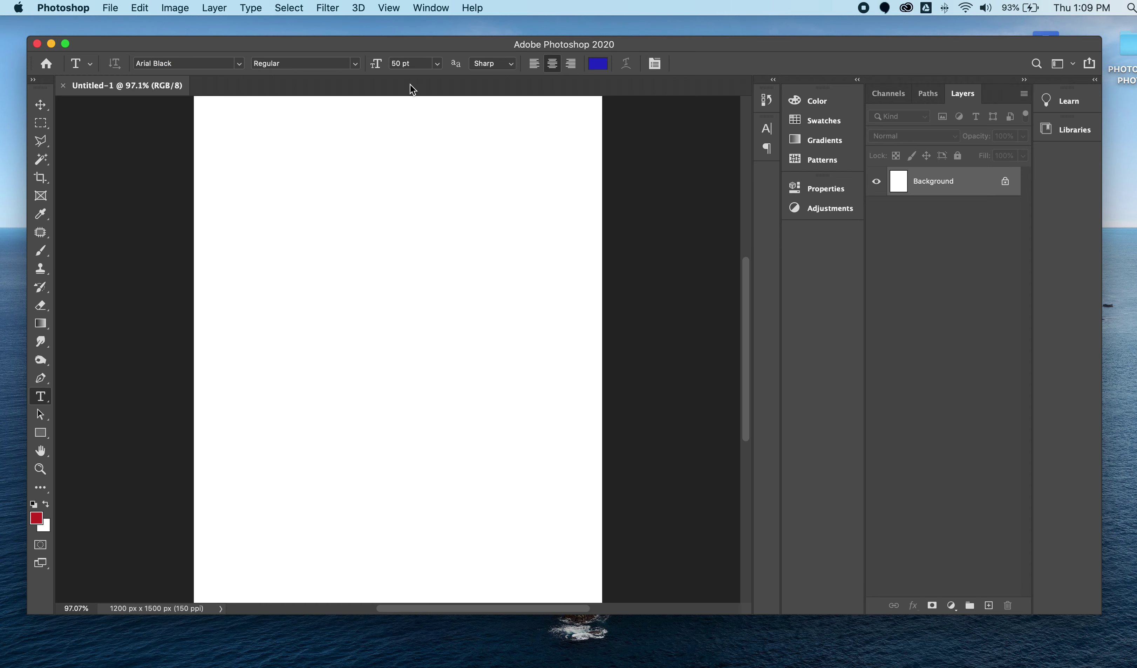
pyautogui.click(298, 258)
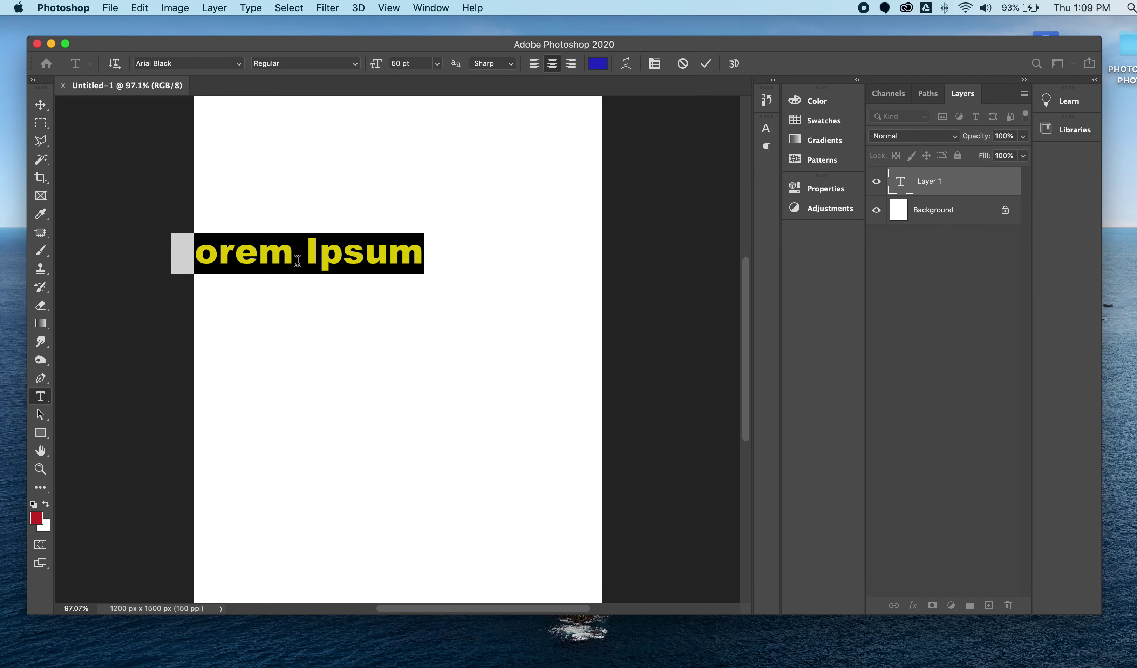
pyautogui.write('GAR')
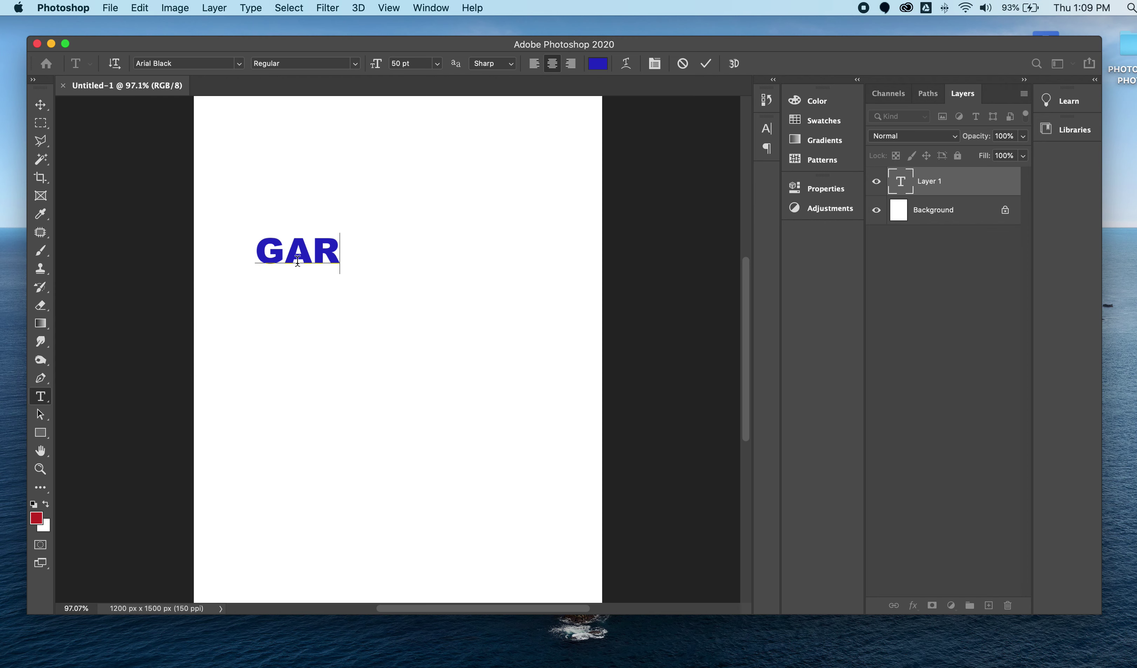
pyautogui.press('BackSpace')
pyautogui.press('BackSpace')
pyautogui.write('RADI')
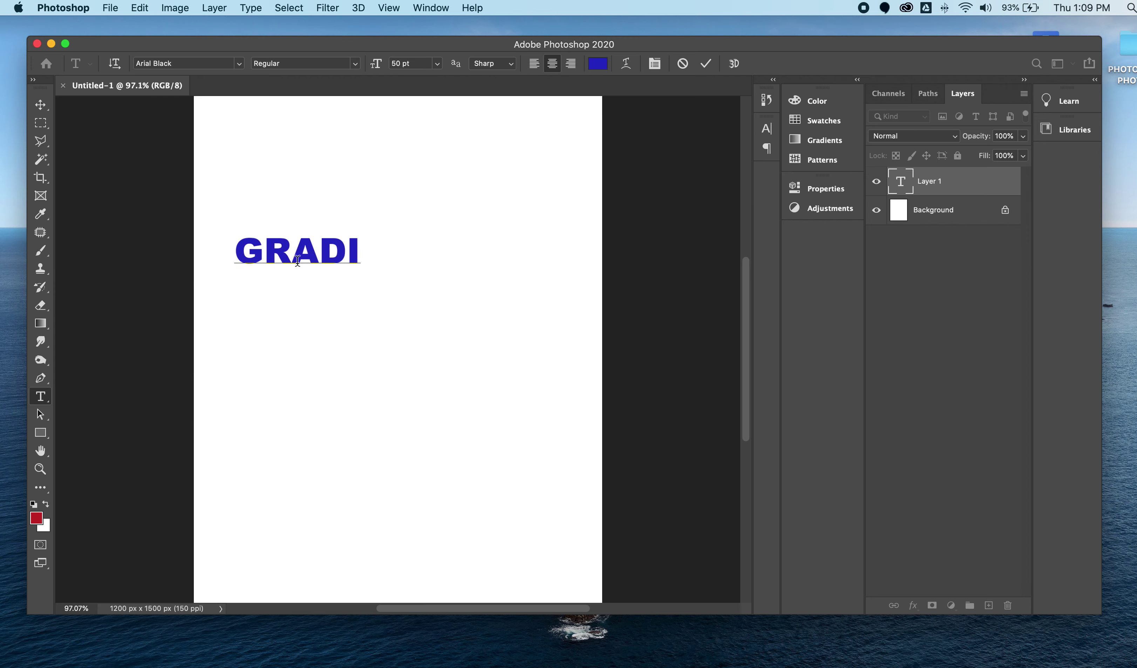
pyautogui.write('ENT FILL')
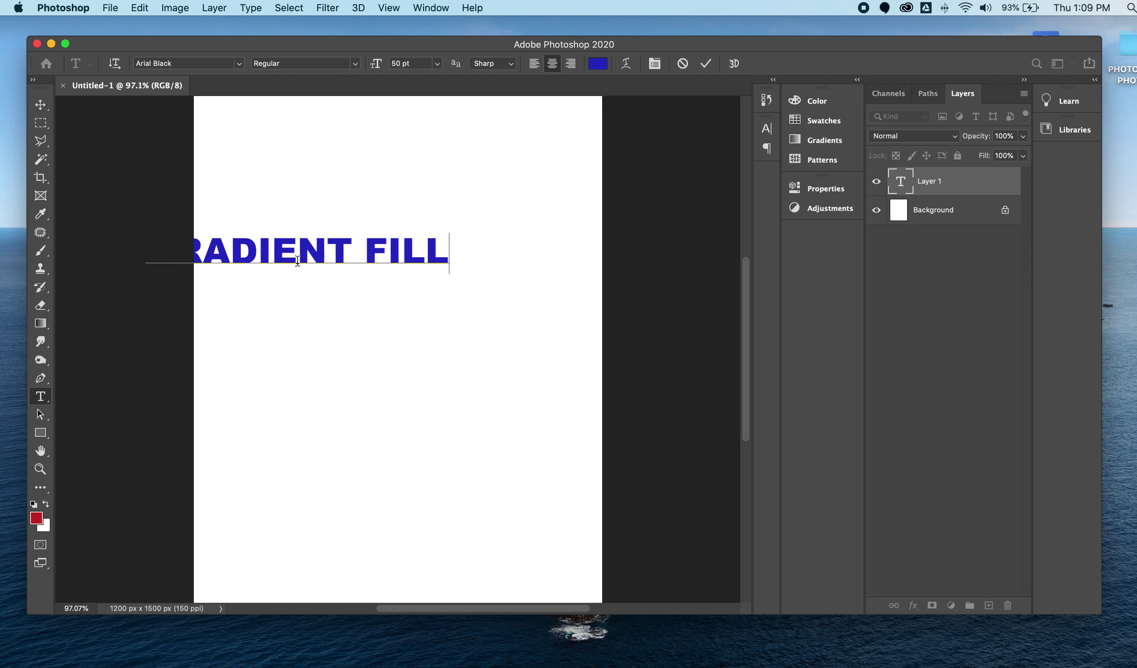
pyautogui.hscroll(1, 119, 169)
pyautogui.click(40, 105)
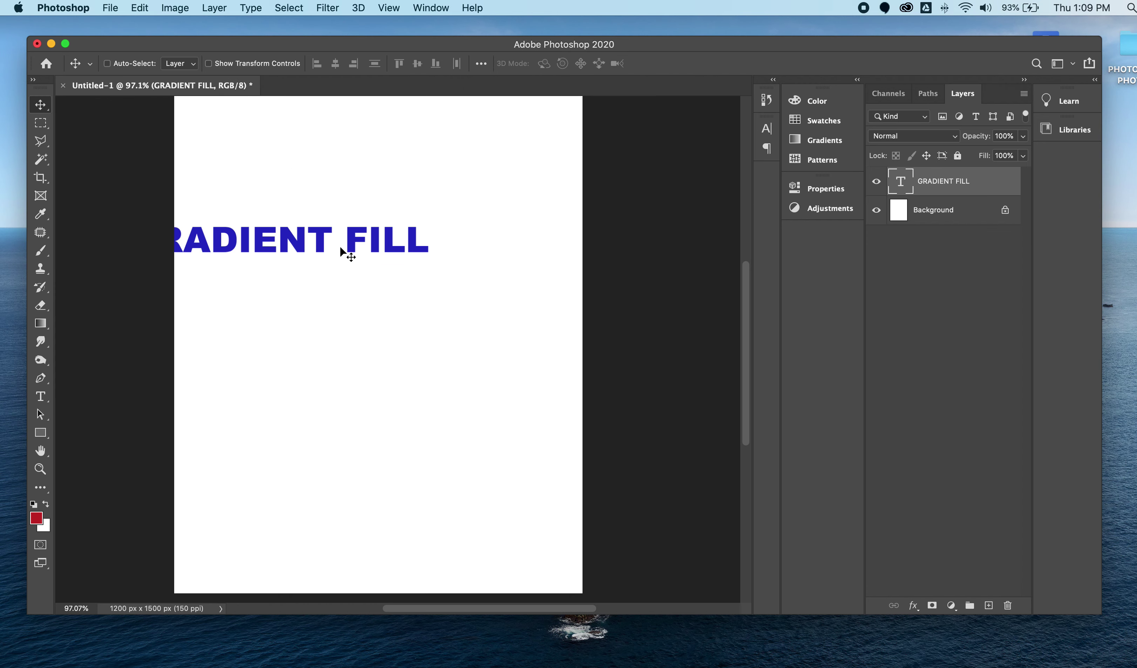
pyautogui.moveTo(316, 239); pyautogui.dragTo(411, 163)
# - Resize the GRADIENT FILL text to 60 pt and commit it
pyautogui.click(39, 396)
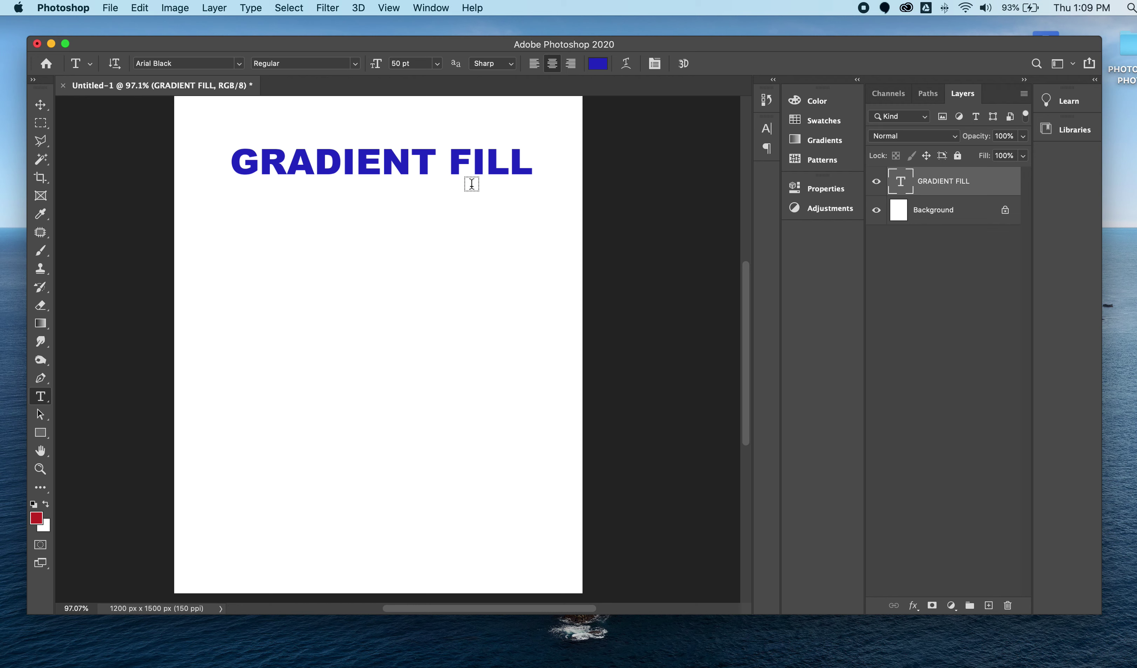
pyautogui.moveTo(534, 163); pyautogui.dragTo(175, 155)
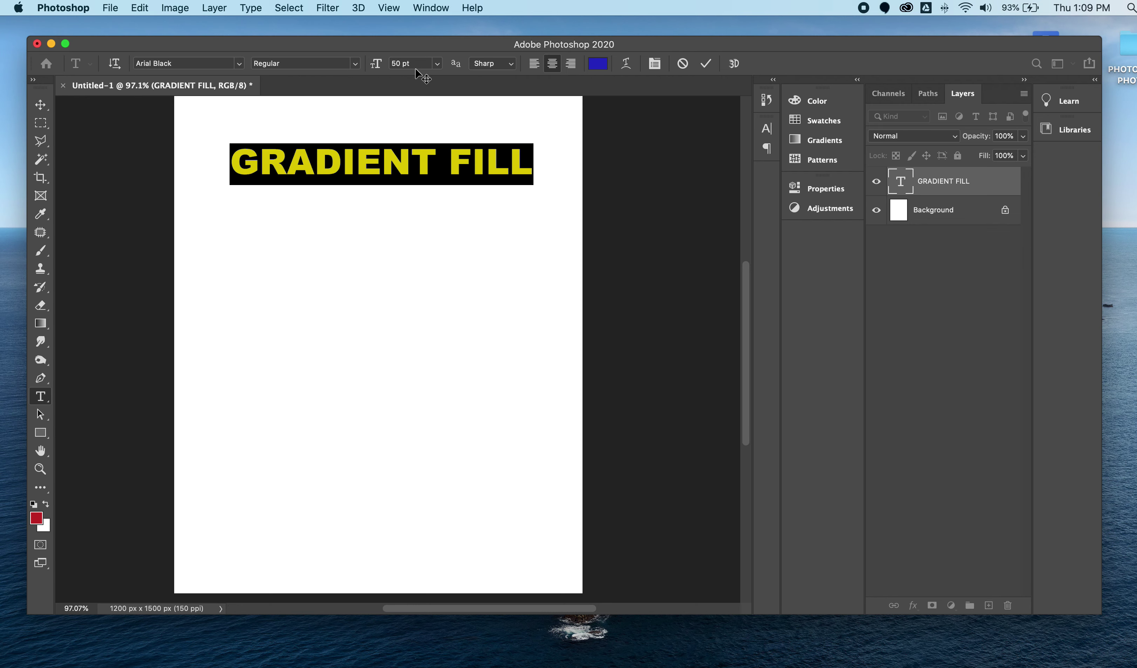
pyautogui.click(434, 64)
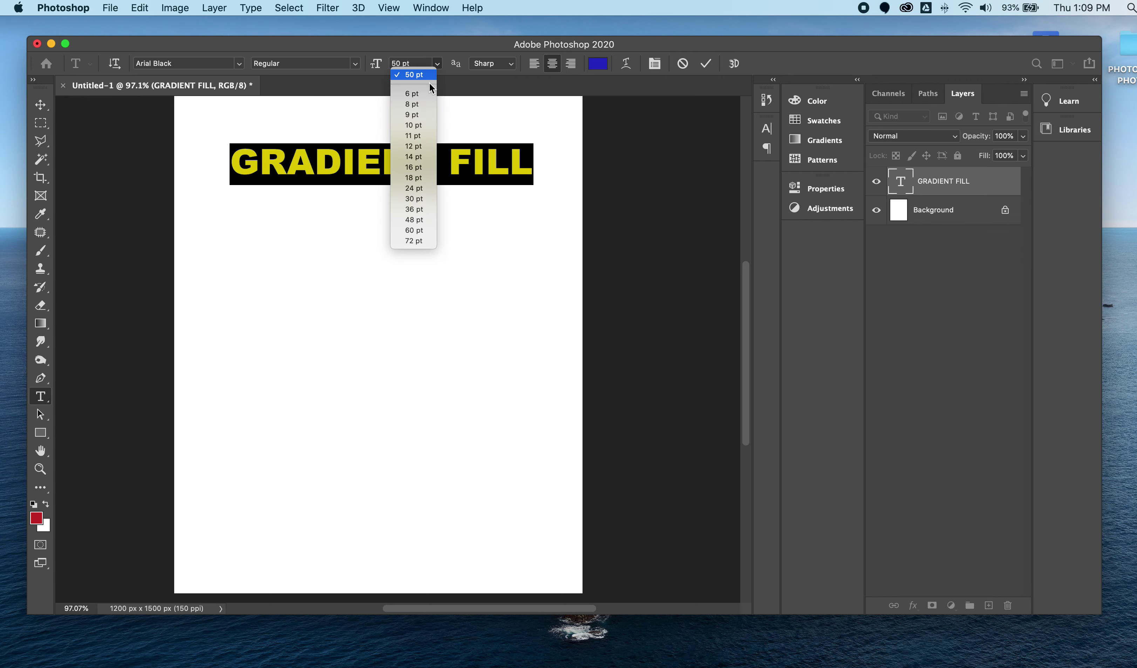
pyautogui.click(414, 241)
pyautogui.click(436, 64)
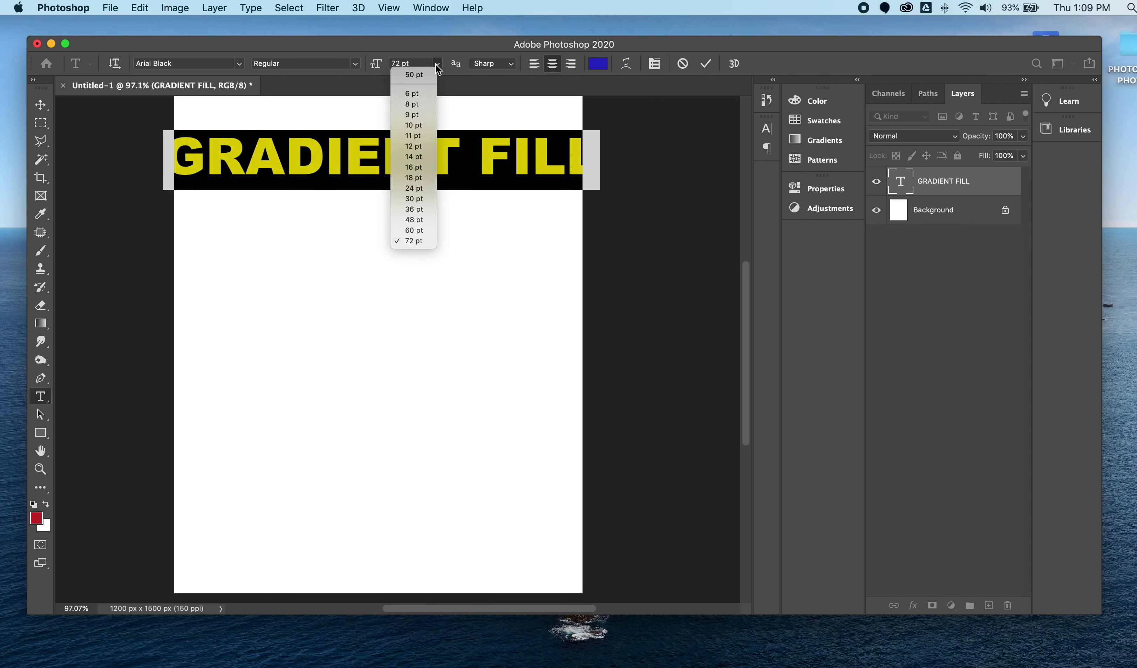
pyautogui.click(423, 230)
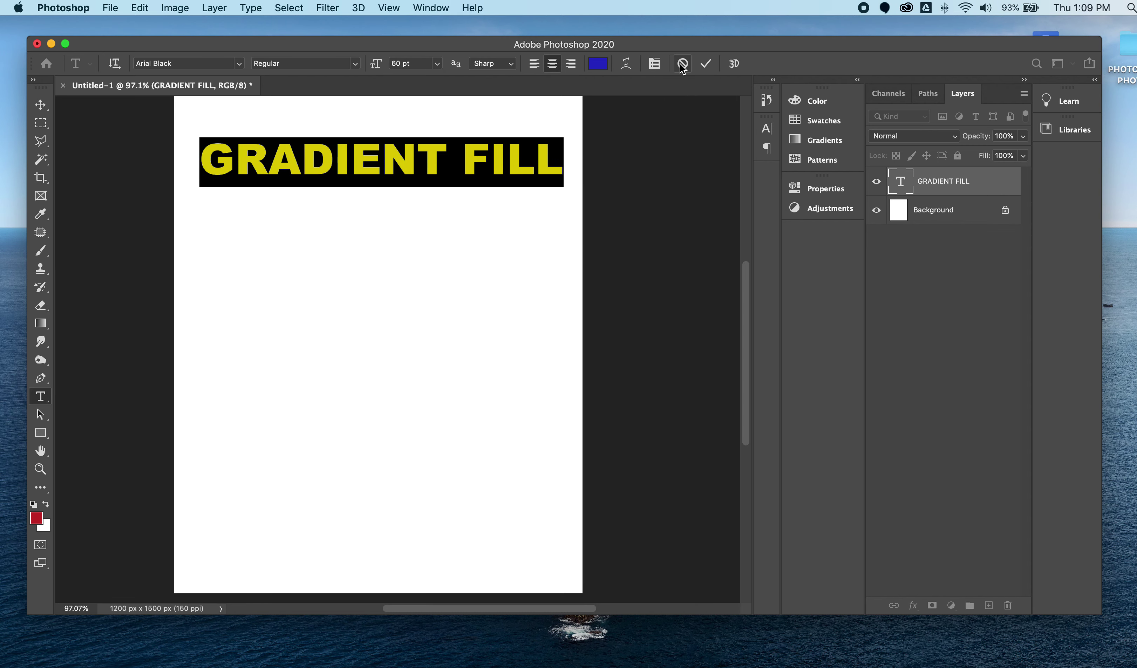
pyautogui.click(705, 64)
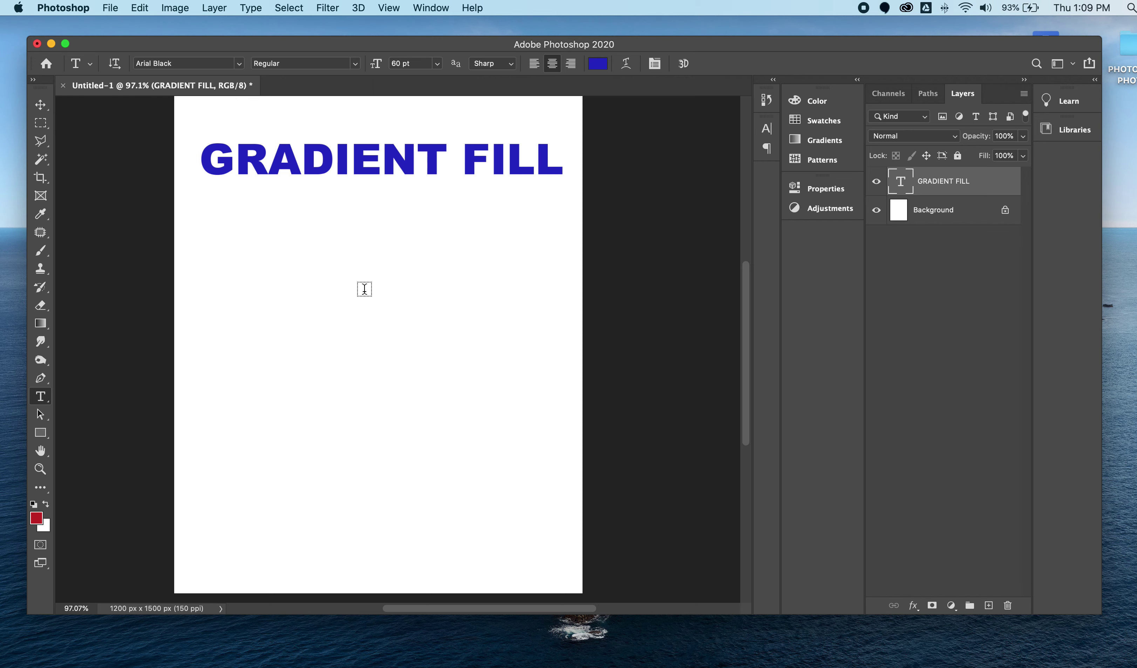
# - Add a Gradient Overlay to GRADIENT FILL using the Orange_04 gradient
pyautogui.click(913, 605)
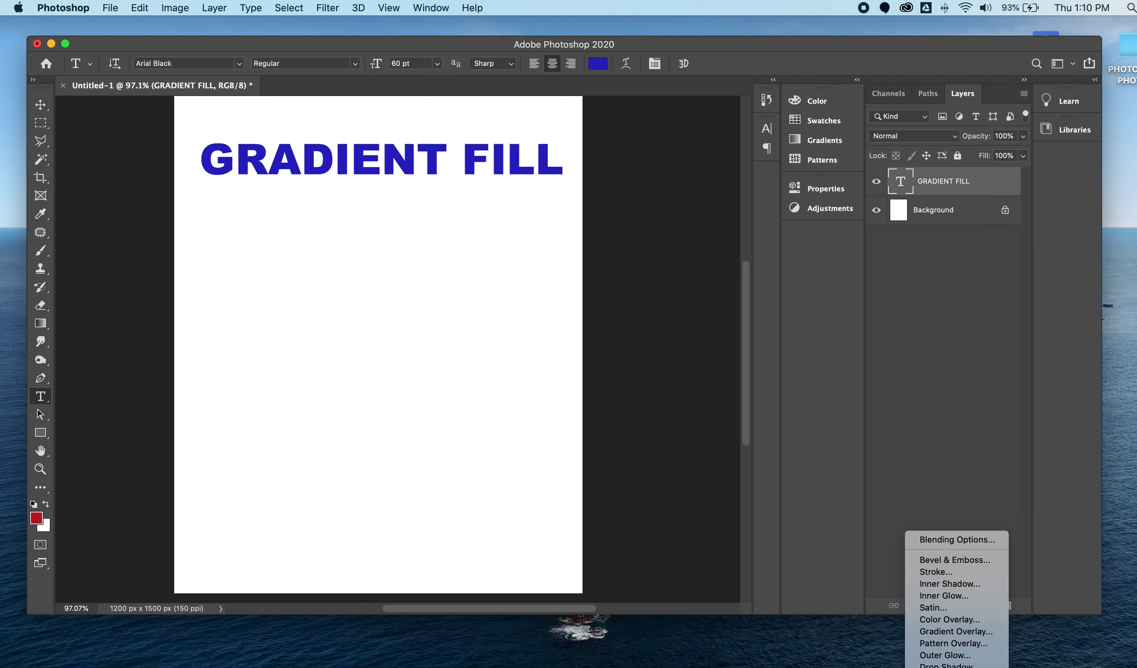
pyautogui.click(956, 635)
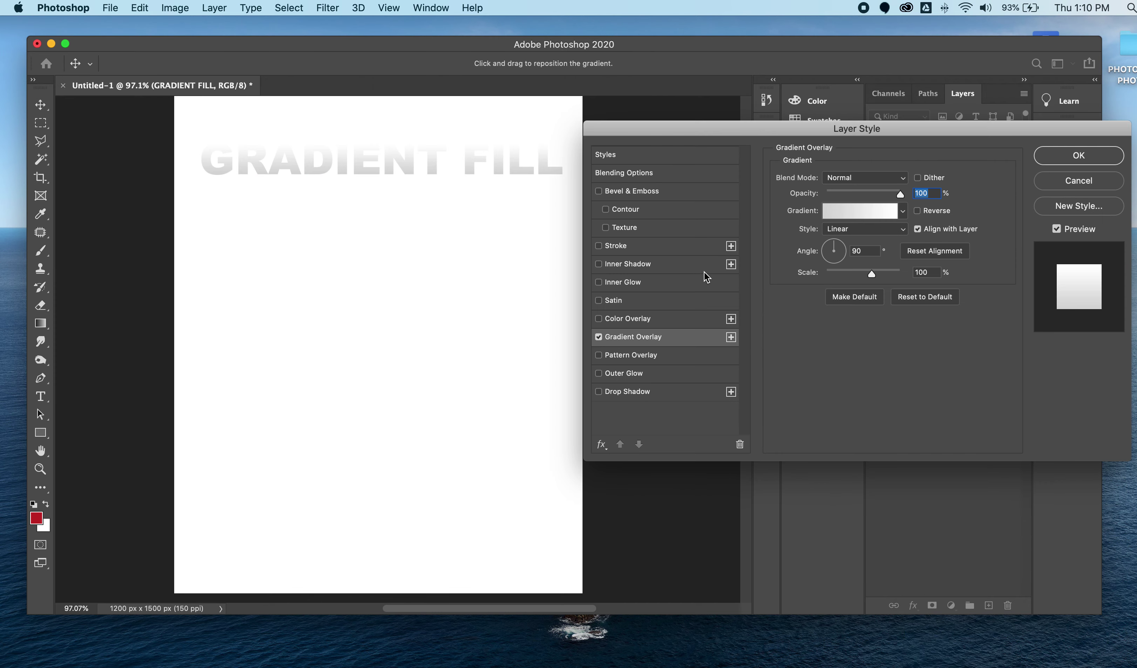
pyautogui.click(842, 214)
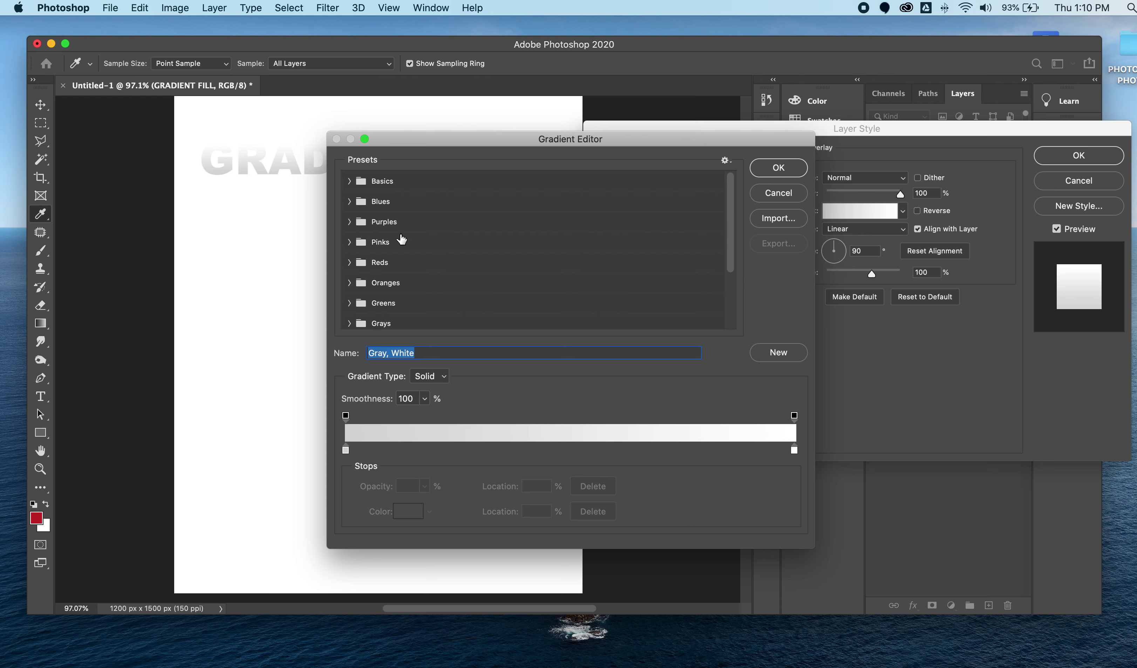
pyautogui.click(349, 282)
pyautogui.click(435, 305)
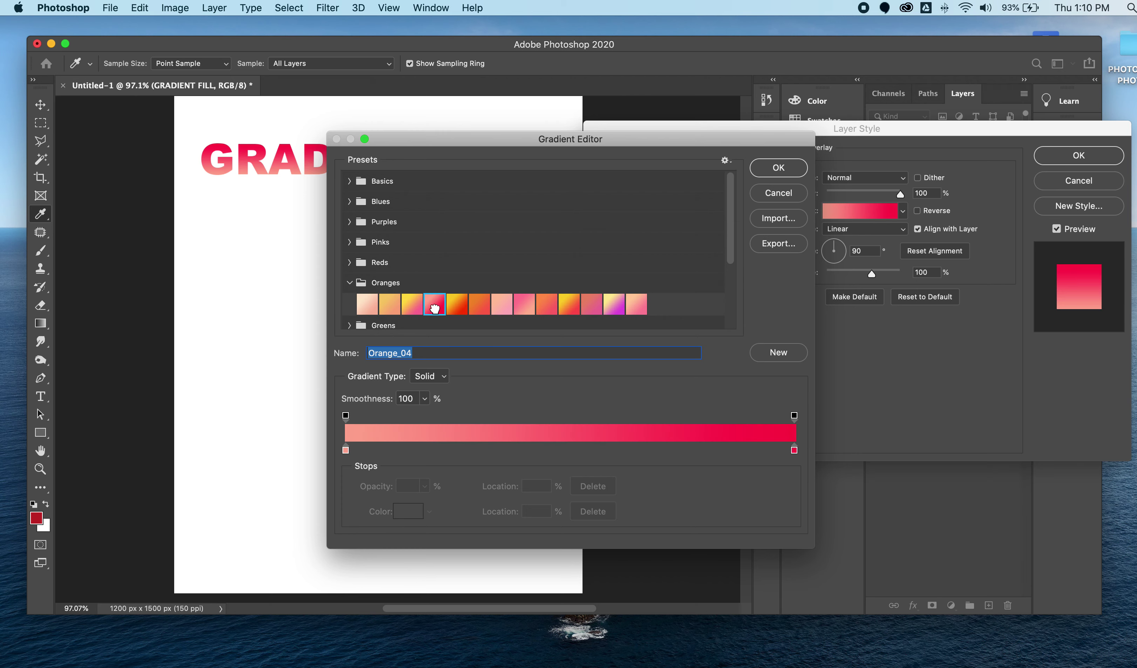
pyautogui.click(779, 168)
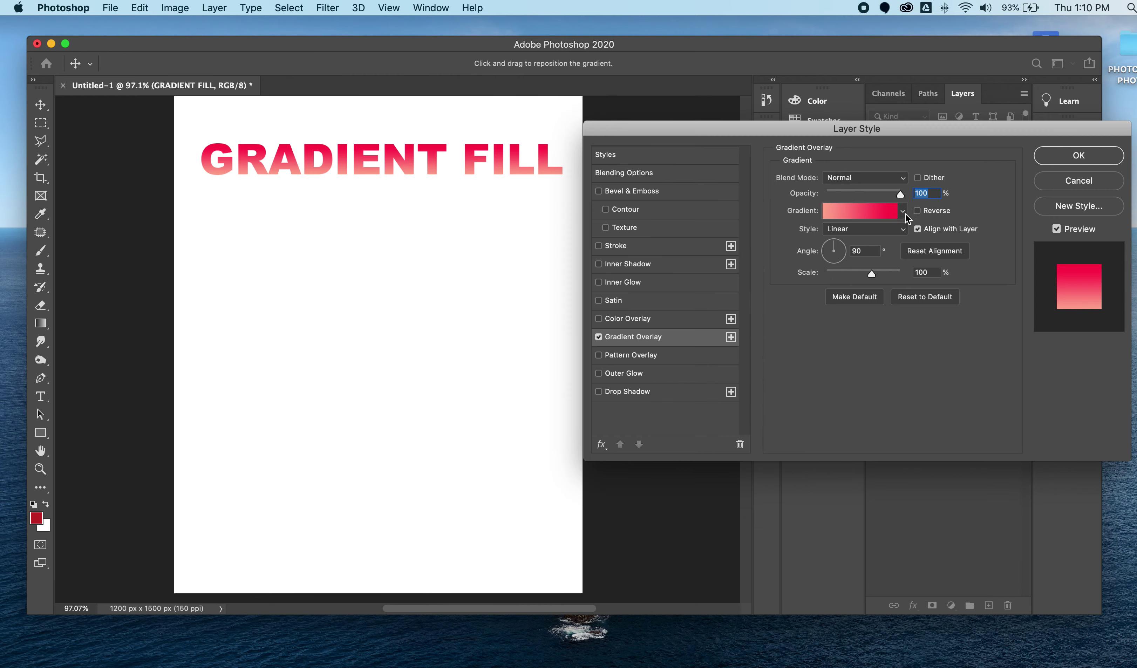
# - Add a dark red stop to the gradient, set 78% scale at 55°, and apply
pyautogui.click(903, 211)
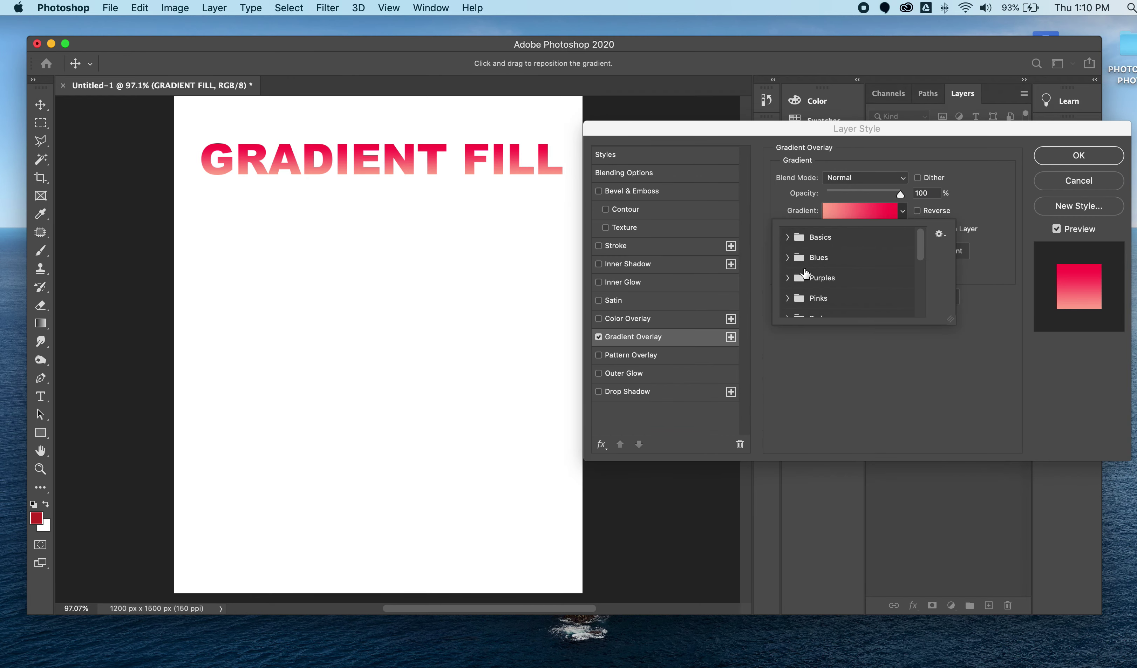
pyautogui.click(842, 210)
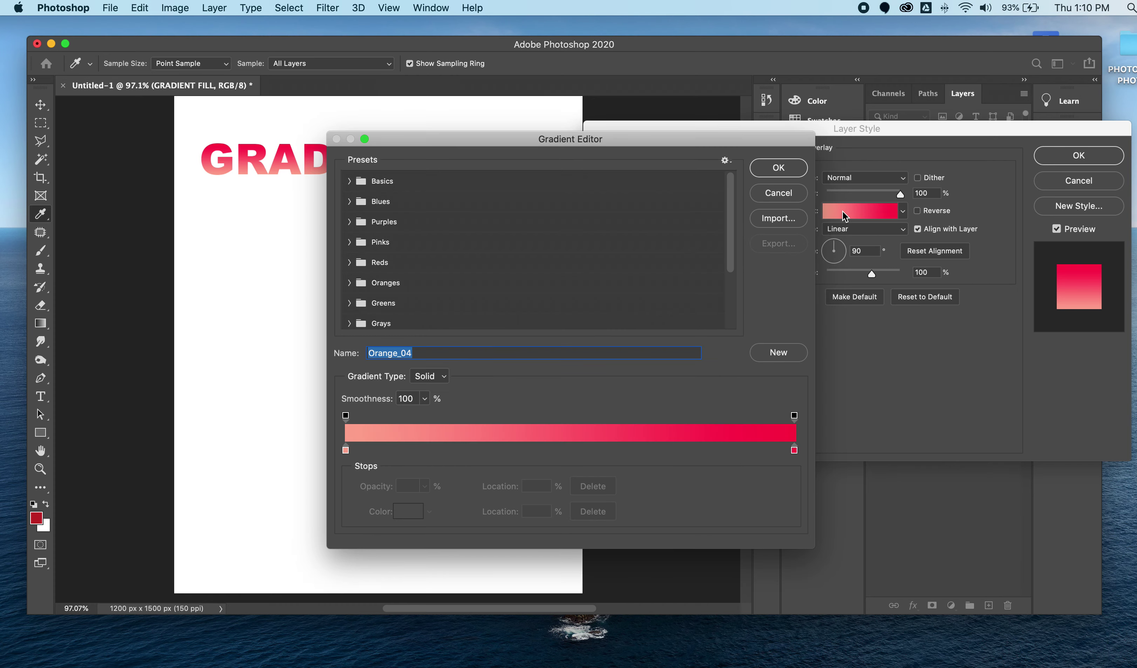
pyautogui.click(436, 449)
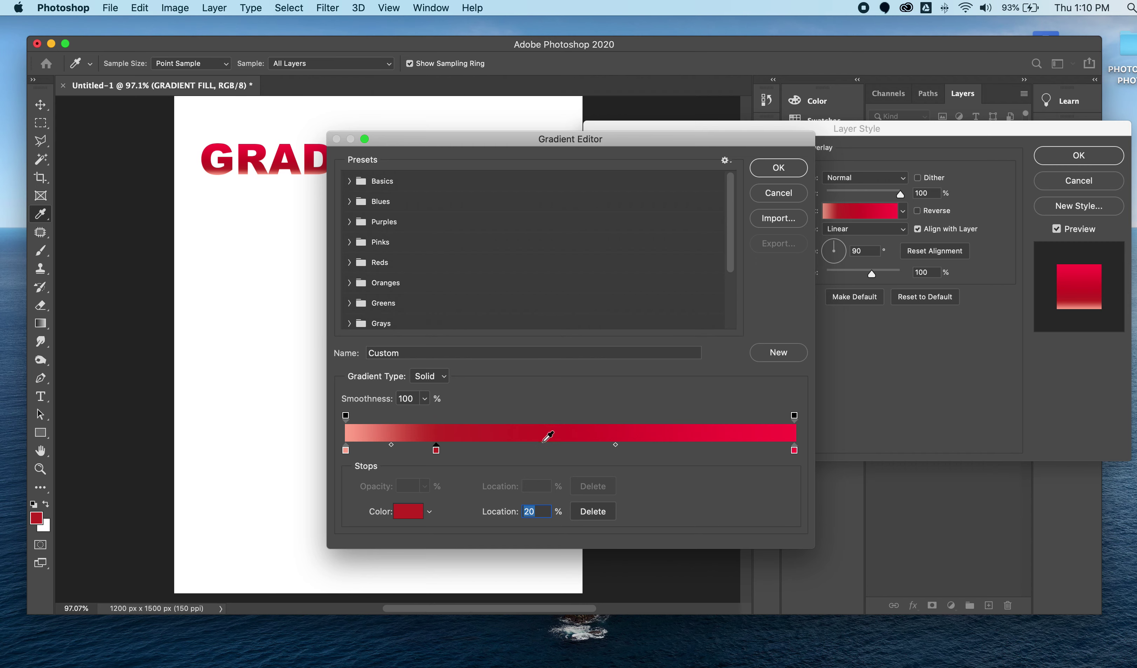
pyautogui.click(781, 169)
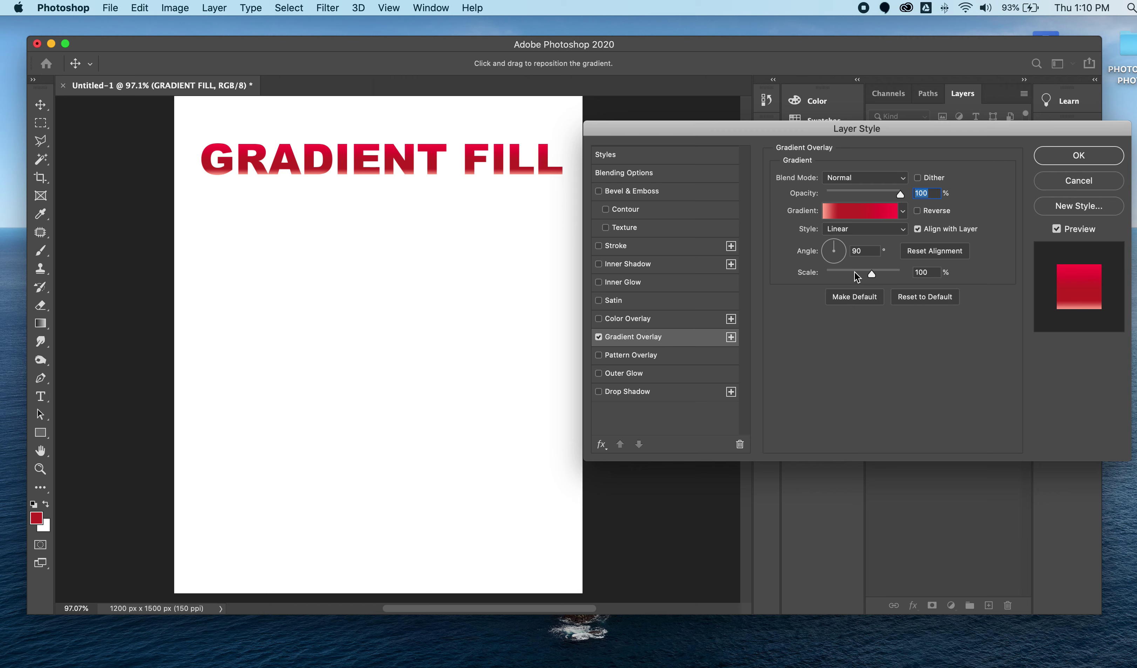
pyautogui.moveTo(868, 275); pyautogui.dragTo(841, 243)
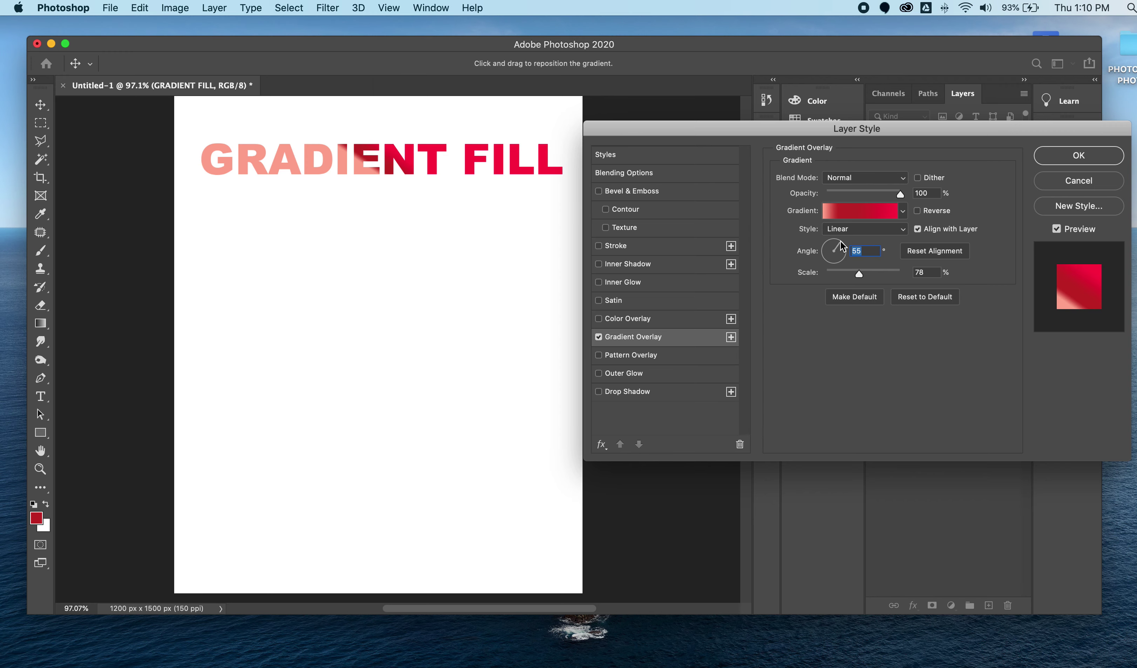
pyautogui.click(1078, 156)
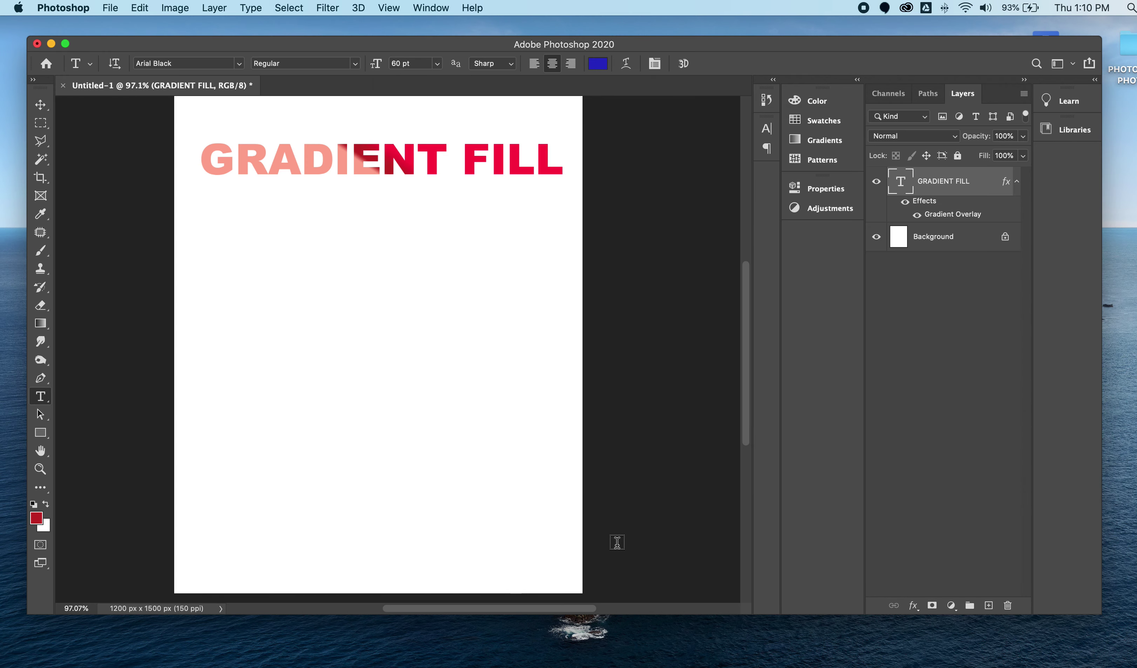
# - Type 'PATTERN FILL' on a new layer and centre it below the GRADIENT FILL heading
pyautogui.click(988, 606)
pyautogui.hscroll(1, 331, 390)
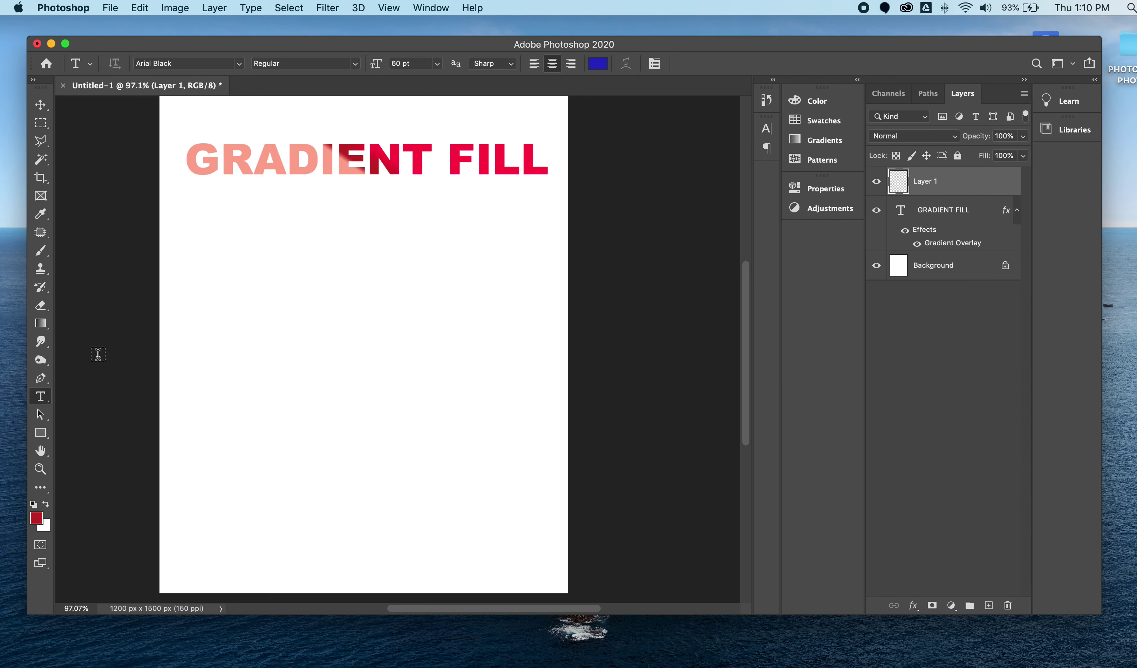
pyautogui.click(221, 397)
pyautogui.write('P')
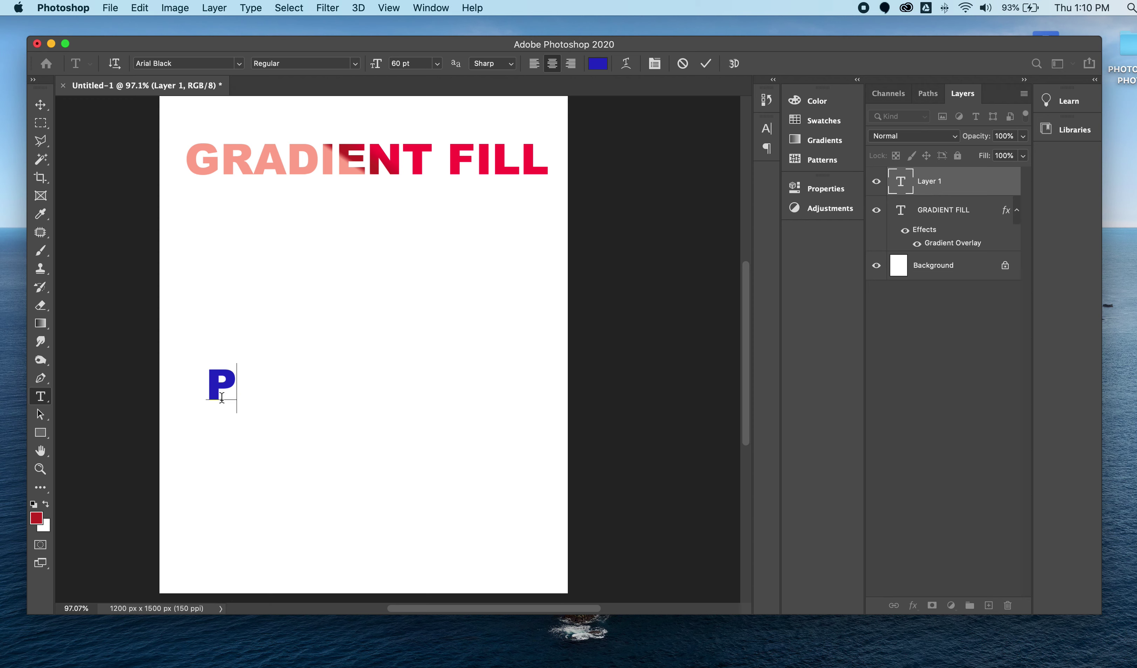
pyautogui.write('ATTERN FILL')
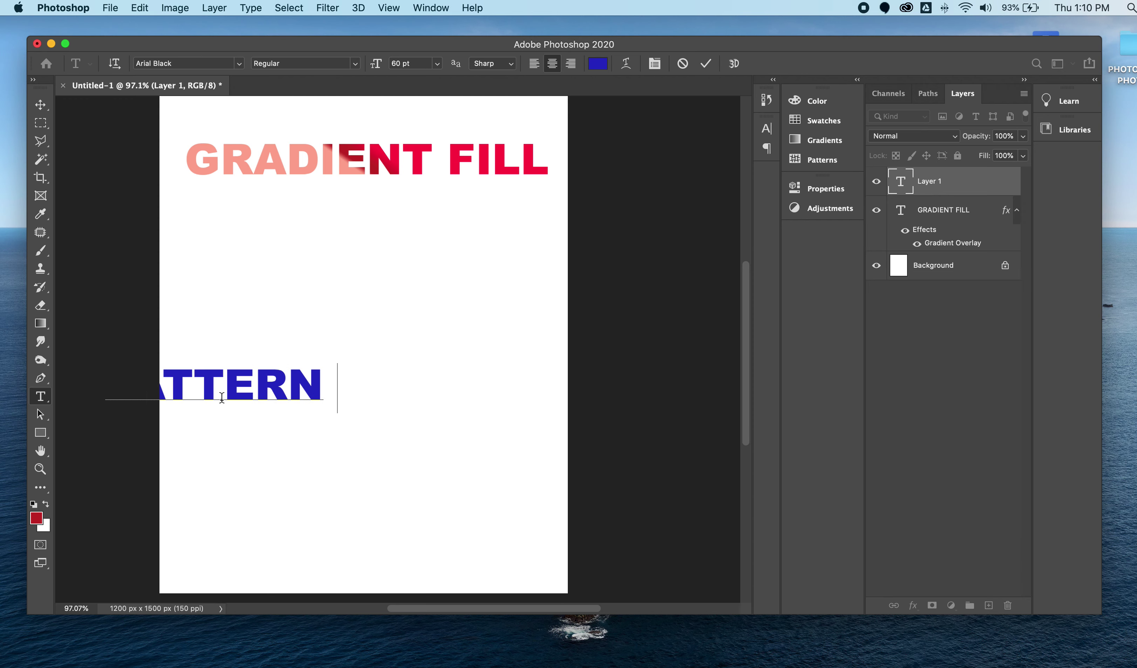
pyautogui.click(40, 105)
pyautogui.moveTo(269, 384); pyautogui.dragTo(407, 282)
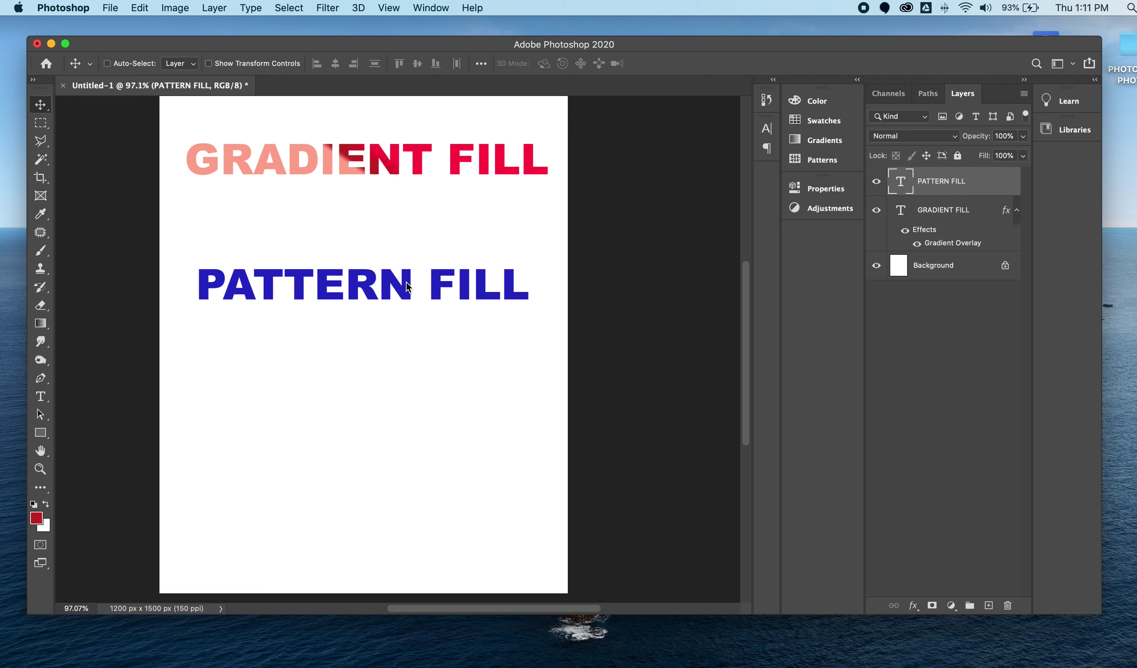
# - Open astronaut.jpg from the spacecomposite folder
pyautogui.press('super+o')
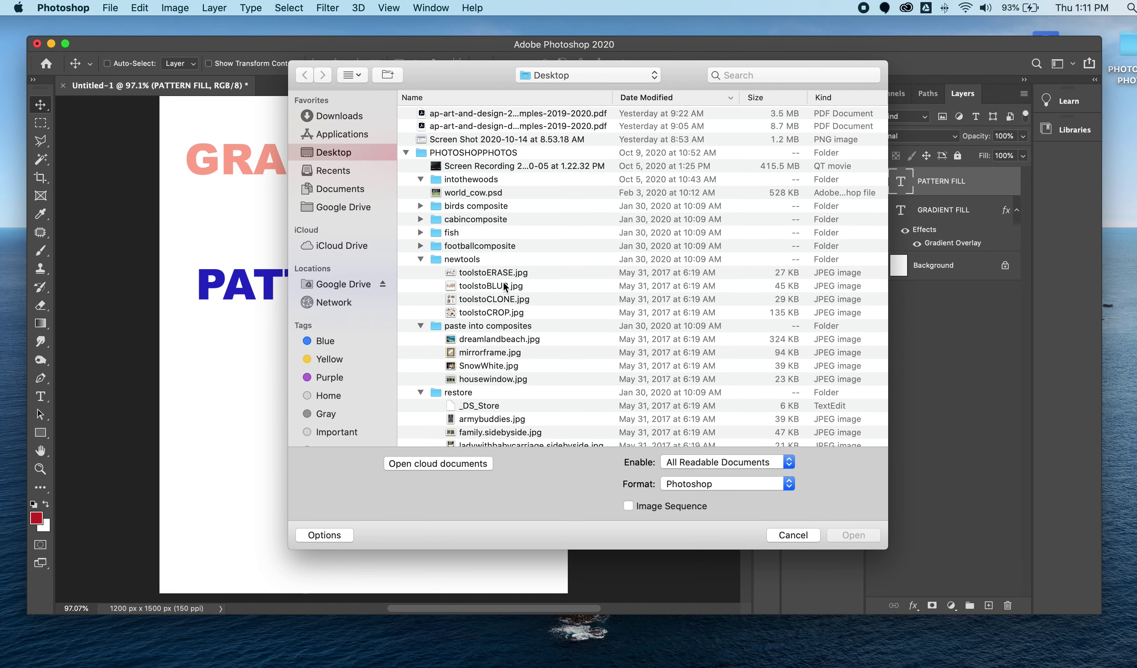
pyautogui.scroll(-10, 525, 342)
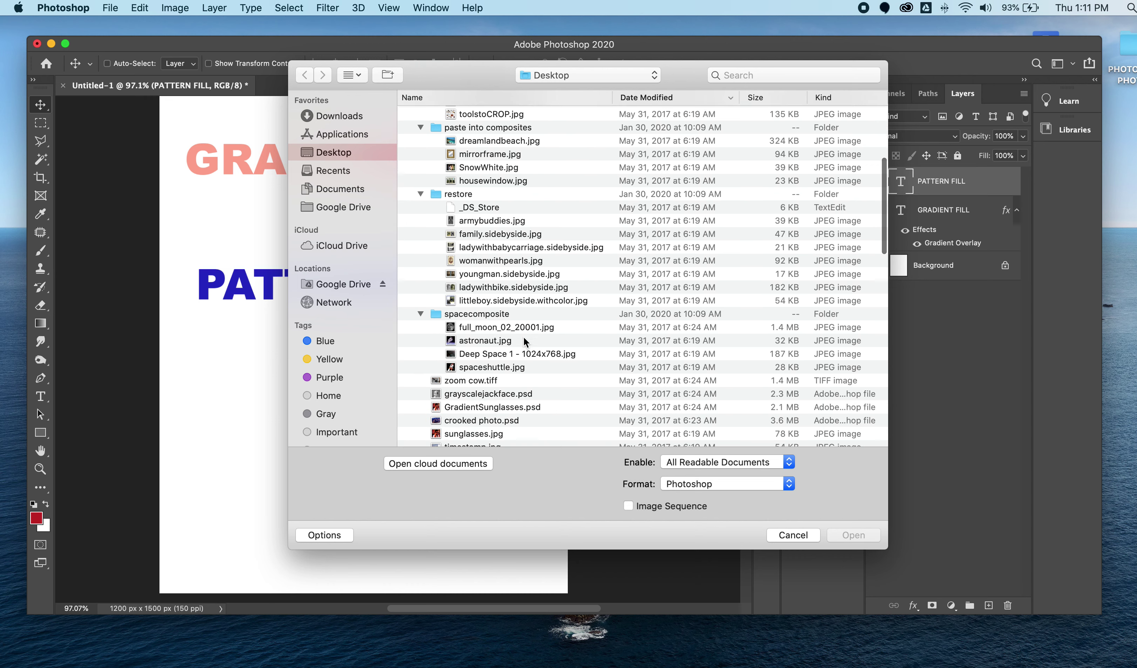
pyautogui.scroll(-1, 525, 342)
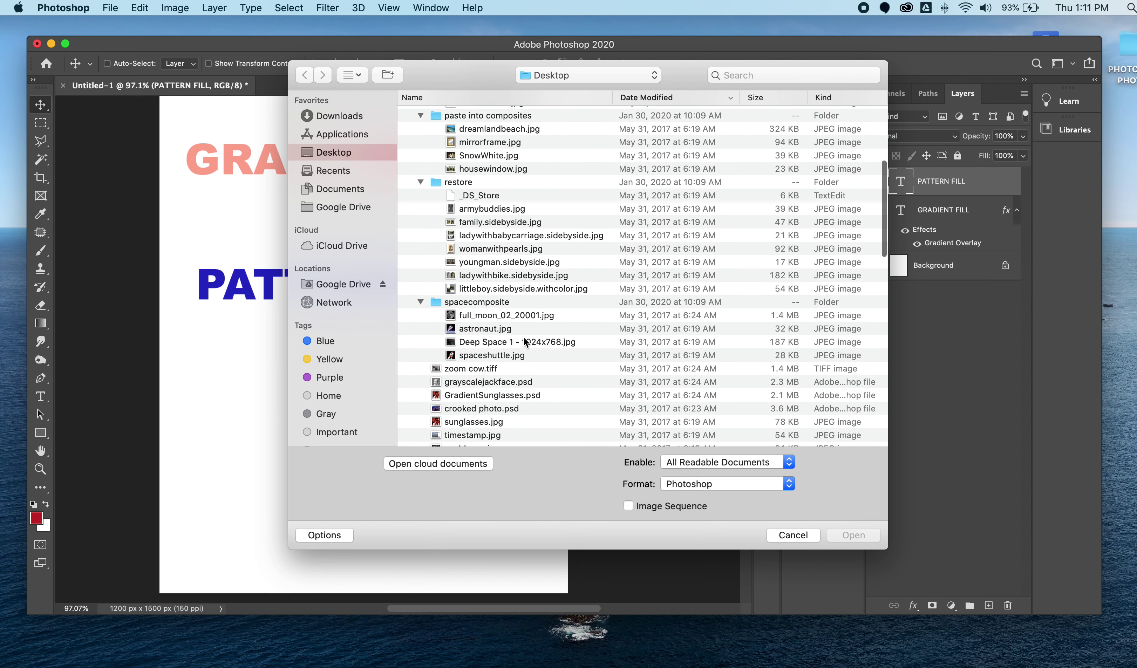
pyautogui.click(489, 329)
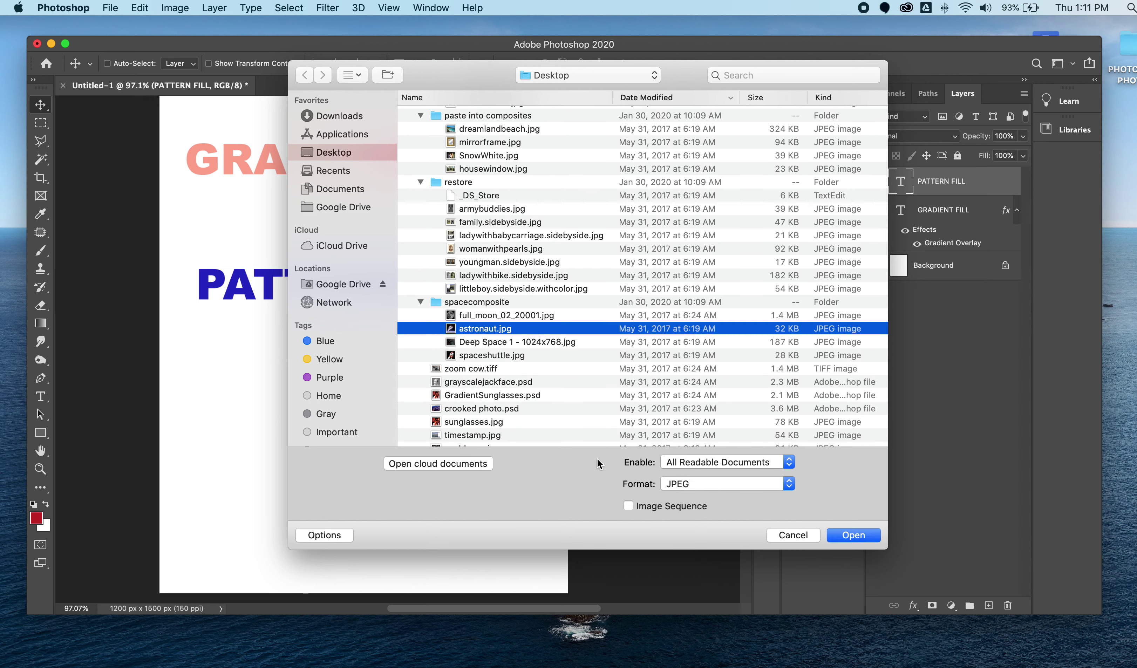
pyautogui.click(853, 532)
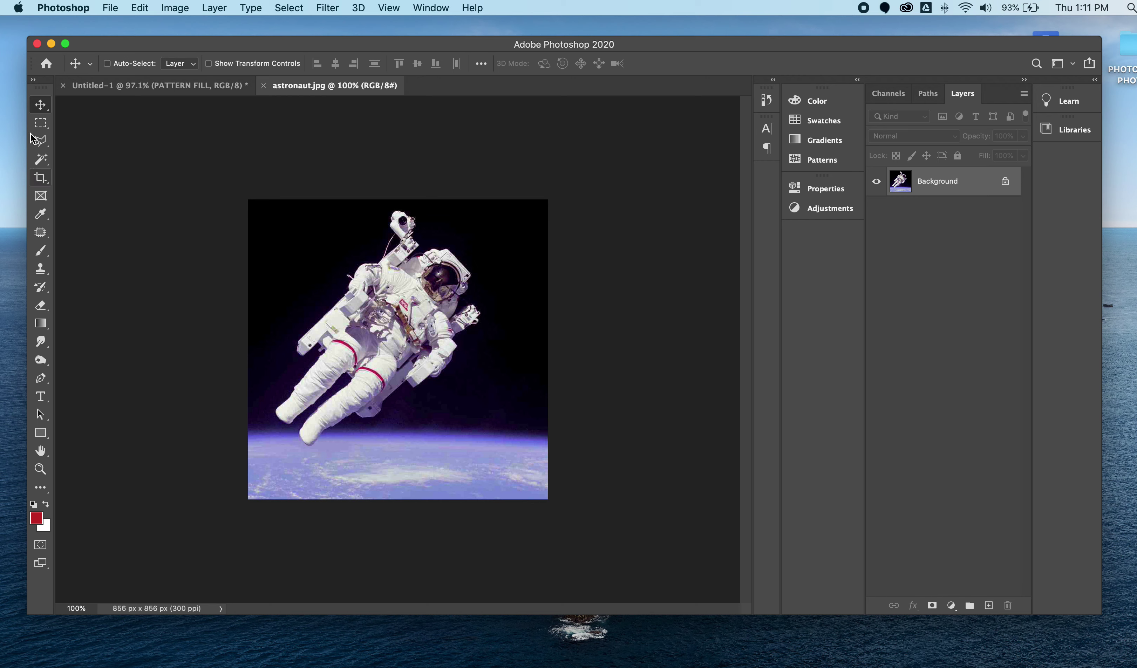
# - Draw a rectangular marquee selection around the floating astronaut
pyautogui.click(41, 124)
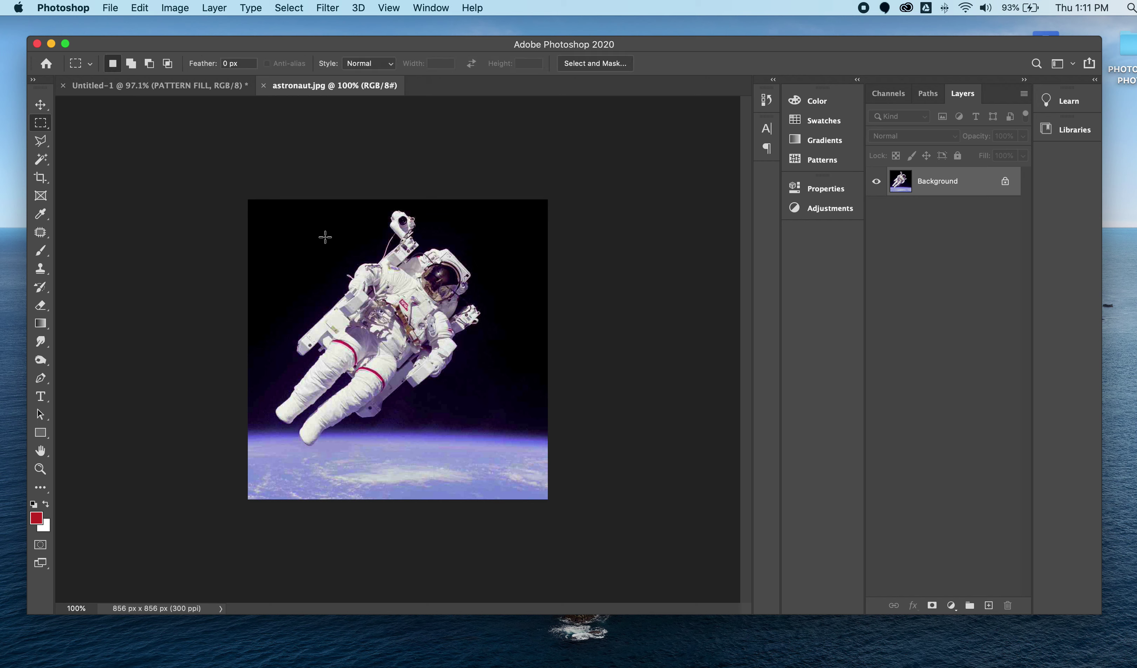
pyautogui.moveTo(272, 217); pyautogui.dragTo(506, 437)
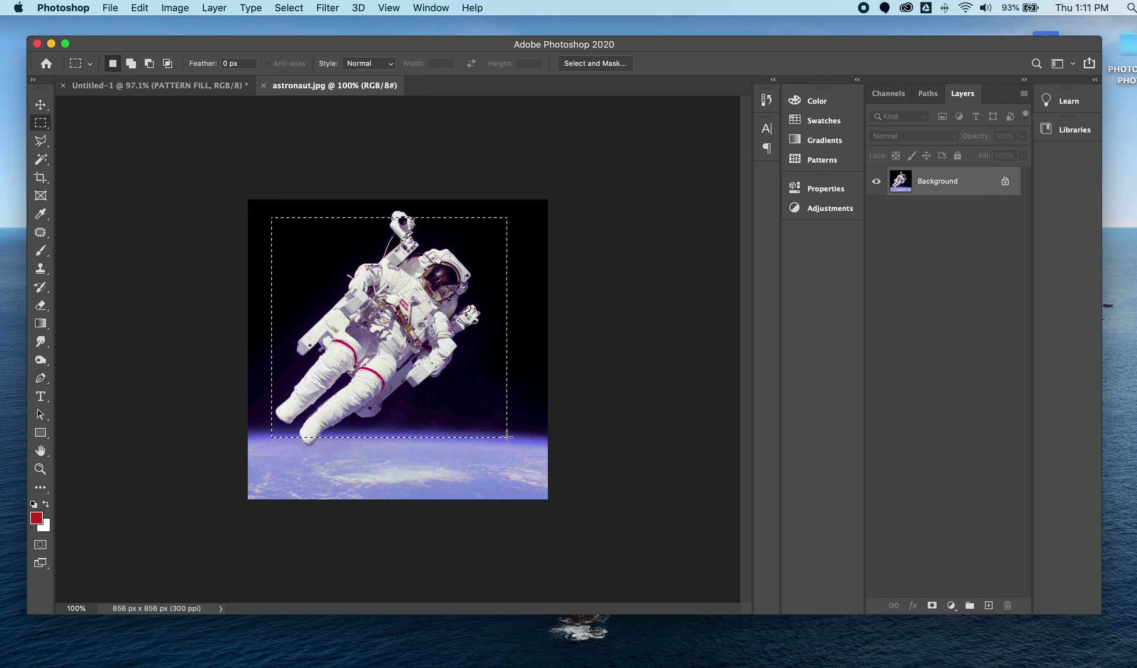
pyautogui.click(140, 8)
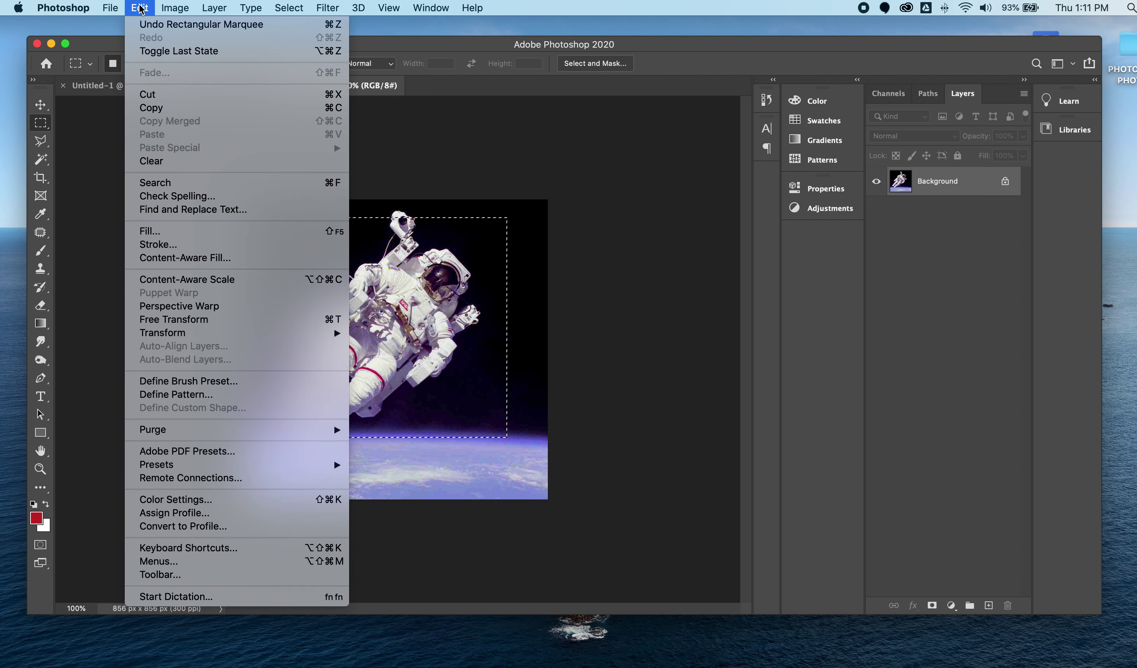
# - Define the selection as a pattern named 'SPACE MAN'
pyautogui.click(229, 395)
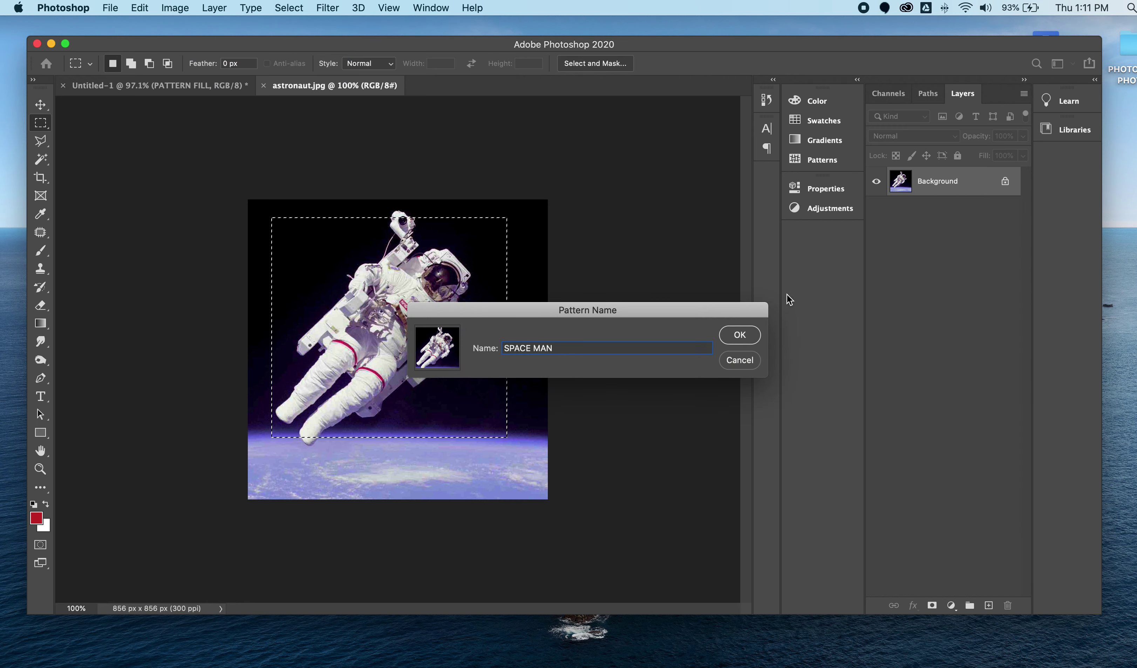
pyautogui.click(739, 335)
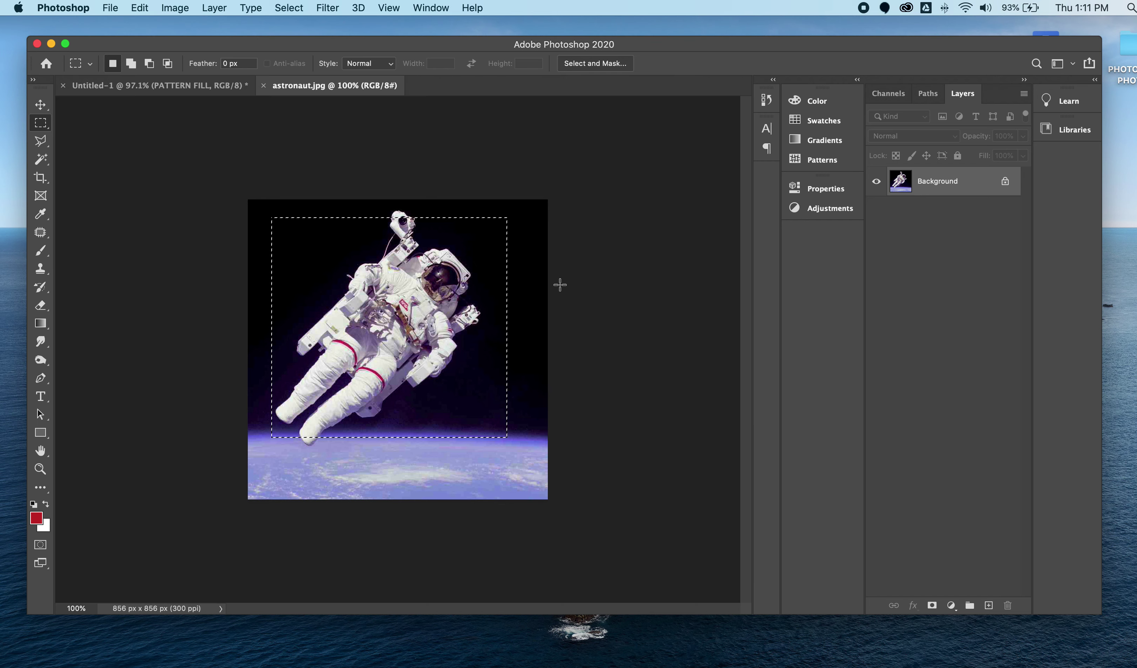
# - Close the astronaut image and add a Pattern Overlay to the PATTERN FILL text
pyautogui.click(266, 85)
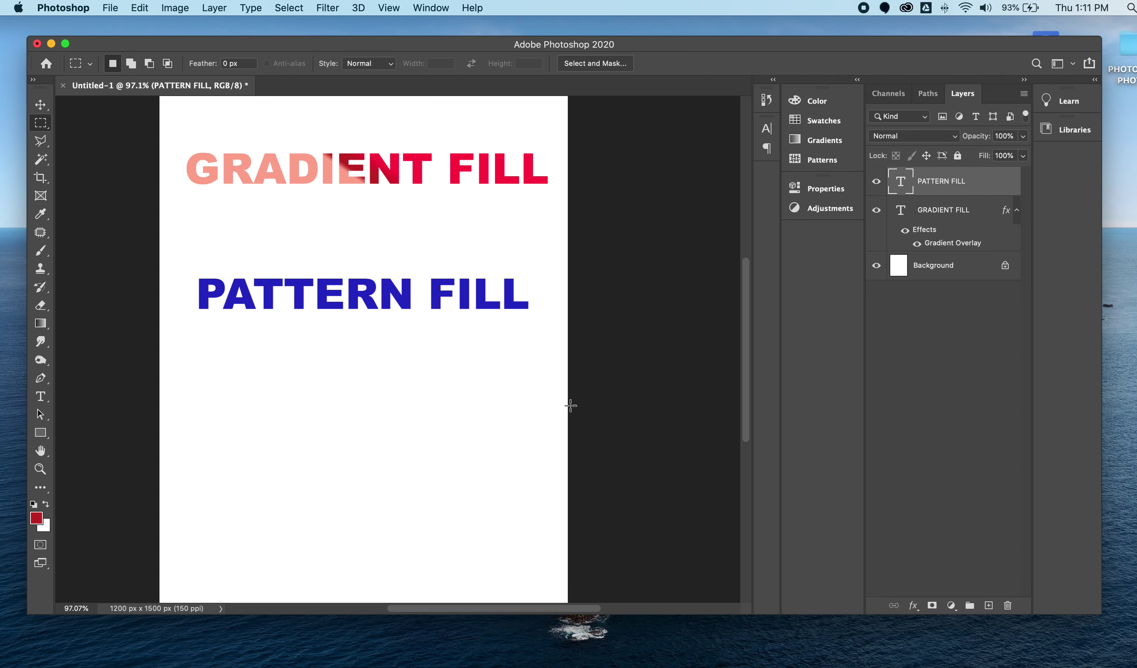
pyautogui.click(913, 607)
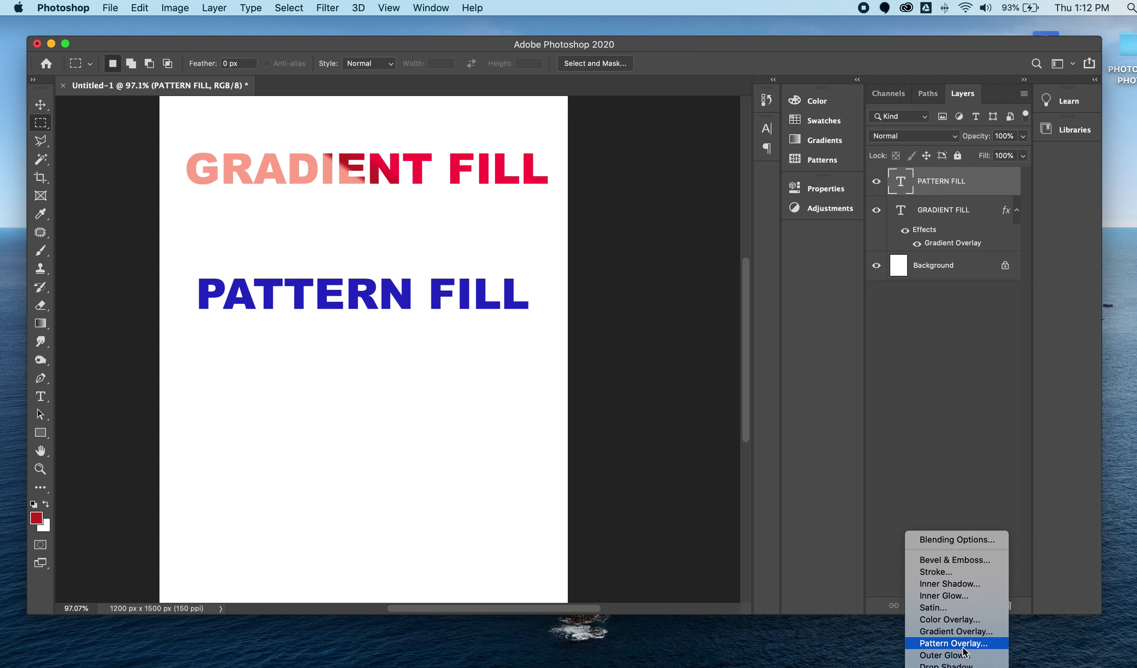
pyautogui.click(963, 646)
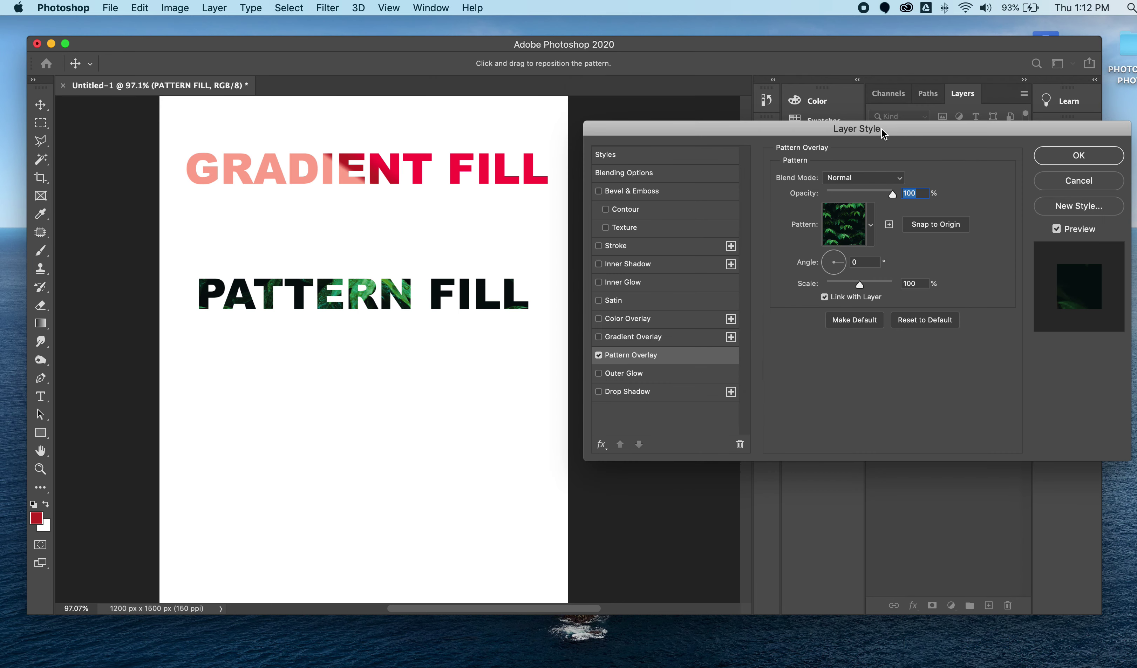
pyautogui.moveTo(881, 128); pyautogui.dragTo(875, 149)
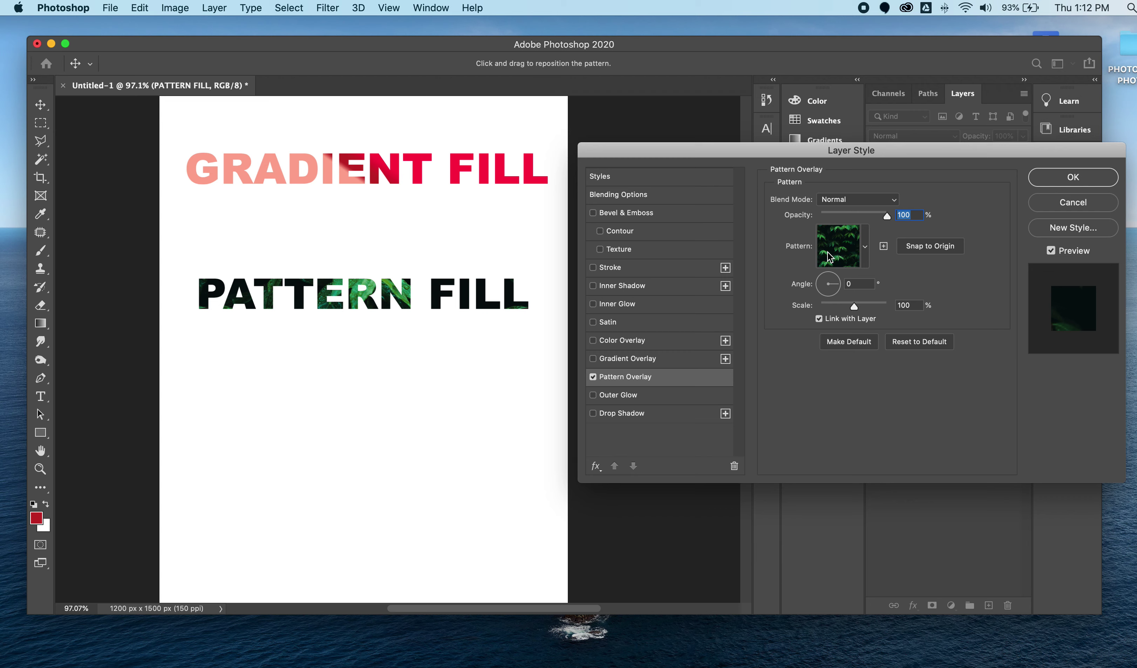
# - Choose the SPACE MAN astronaut pattern, scale it to 11%, and apply
pyautogui.click(866, 251)
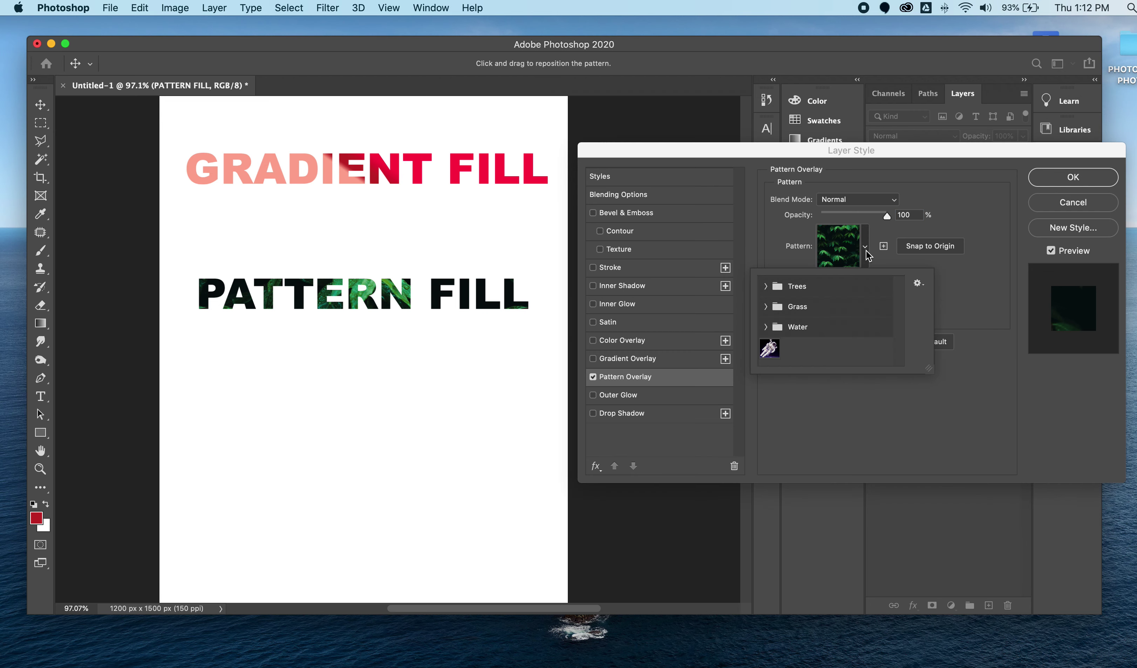
pyautogui.click(765, 286)
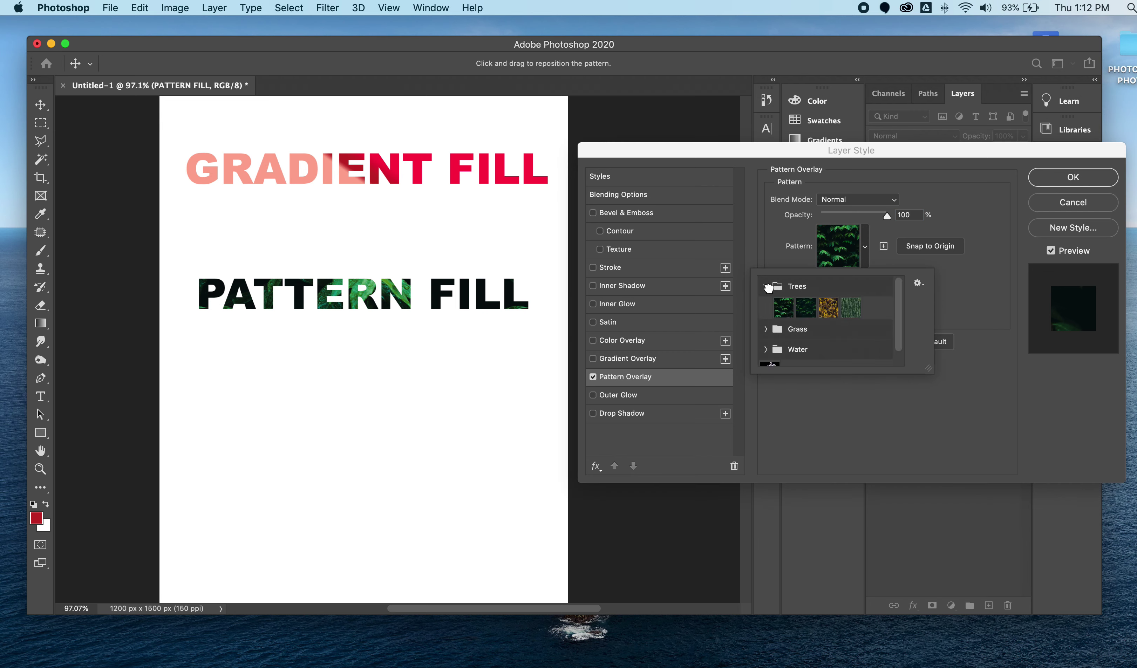
pyautogui.click(765, 331)
pyautogui.scroll(-2, 767, 341)
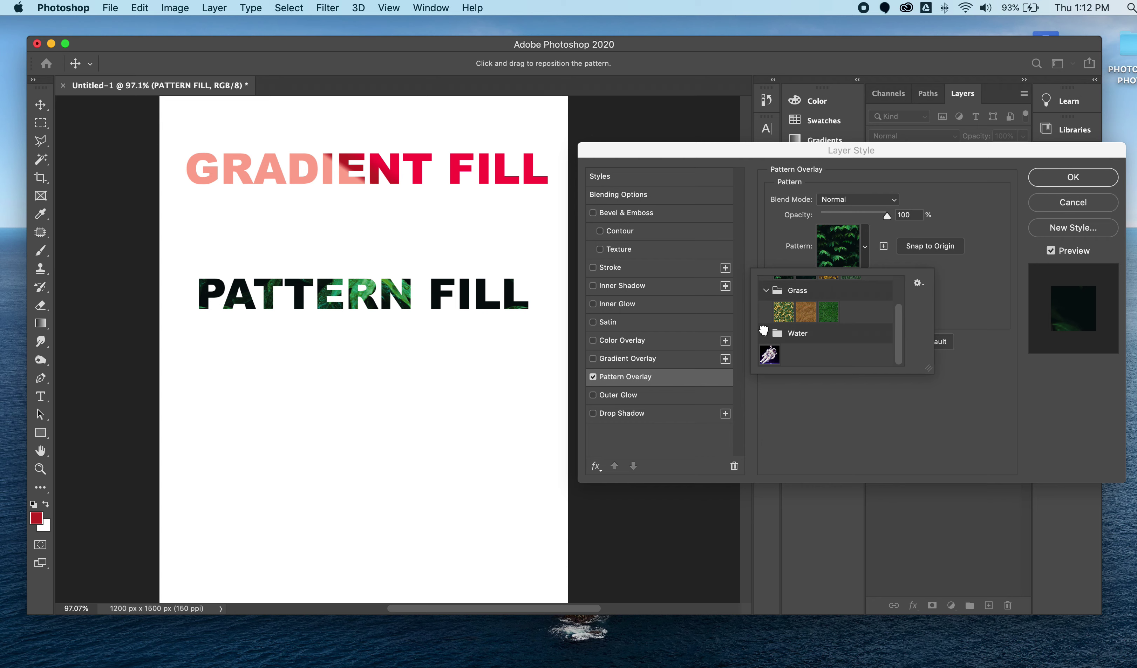
pyautogui.click(765, 333)
pyautogui.scroll(-1, 808, 327)
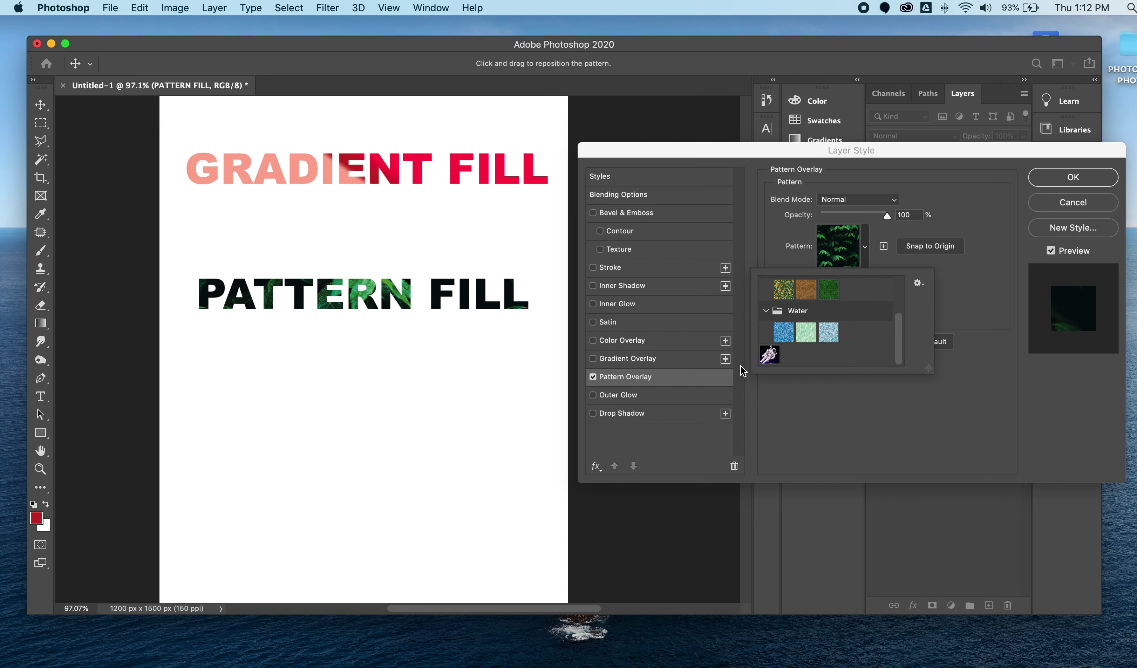
pyautogui.click(770, 355)
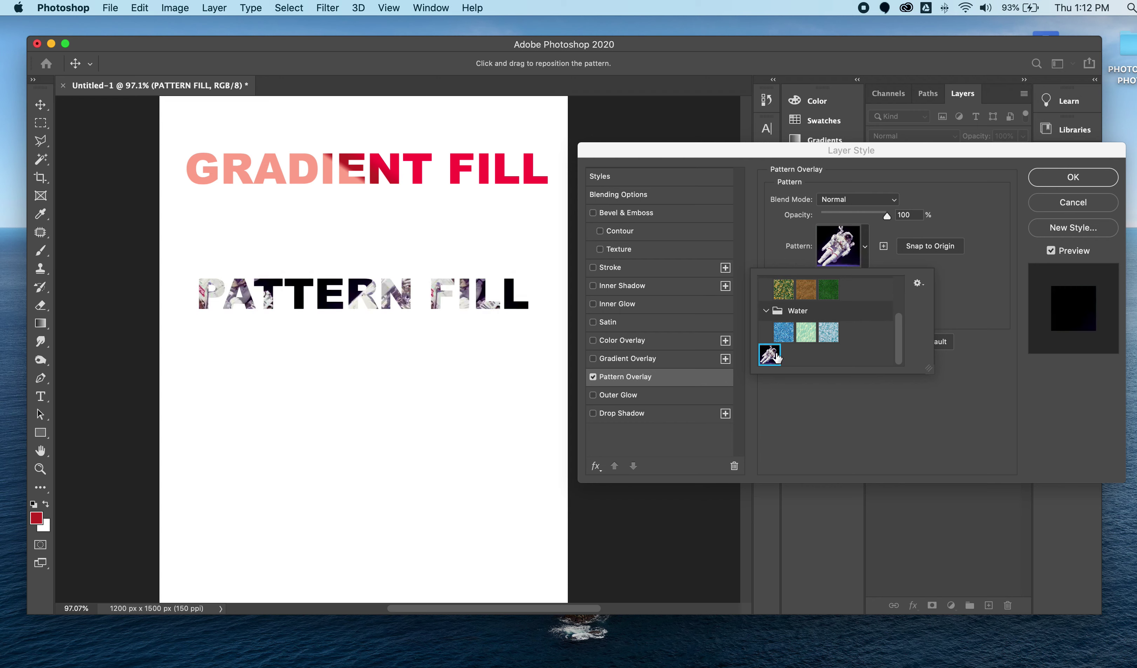
pyautogui.click(982, 296)
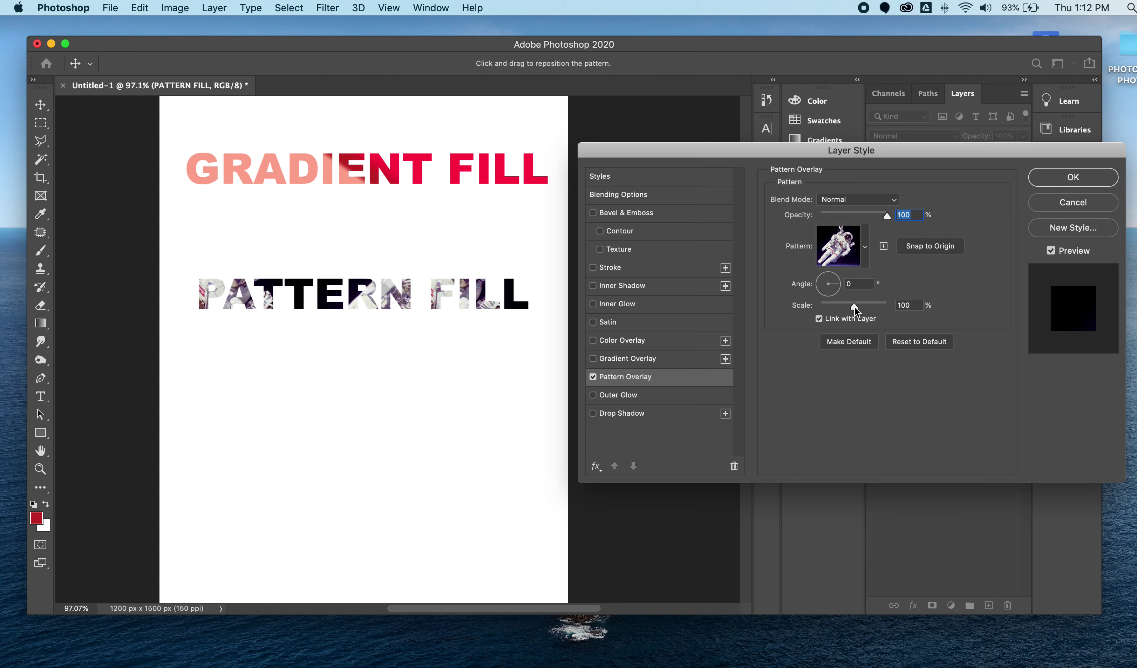
pyautogui.moveTo(855, 306); pyautogui.dragTo(837, 311)
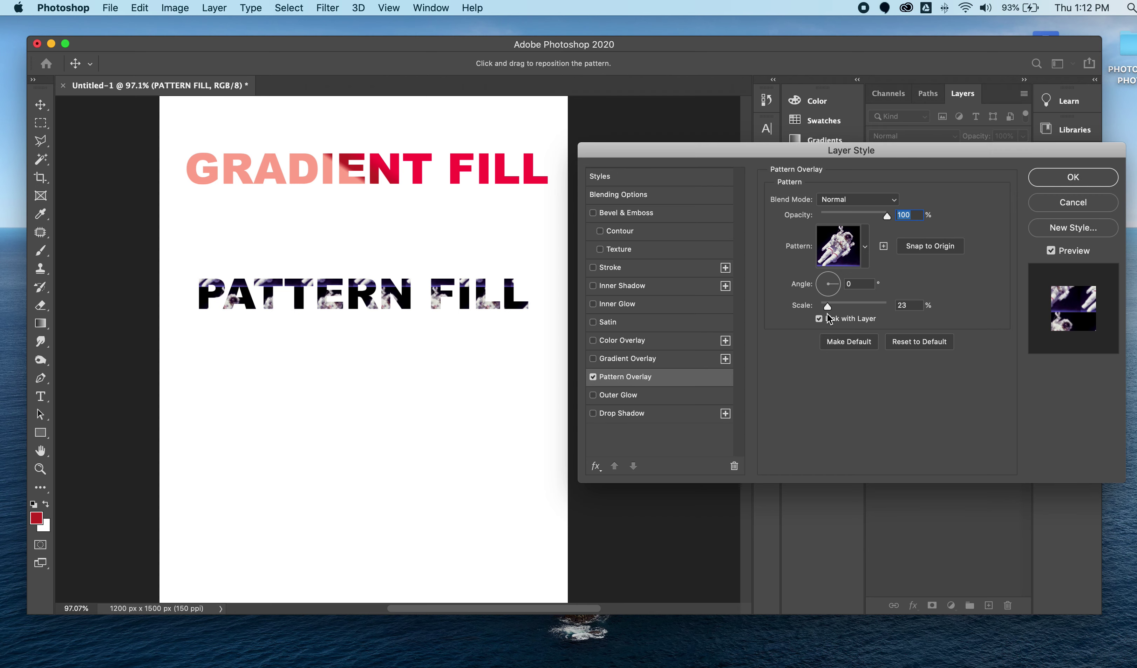
pyautogui.moveTo(827, 314); pyautogui.dragTo(824, 316)
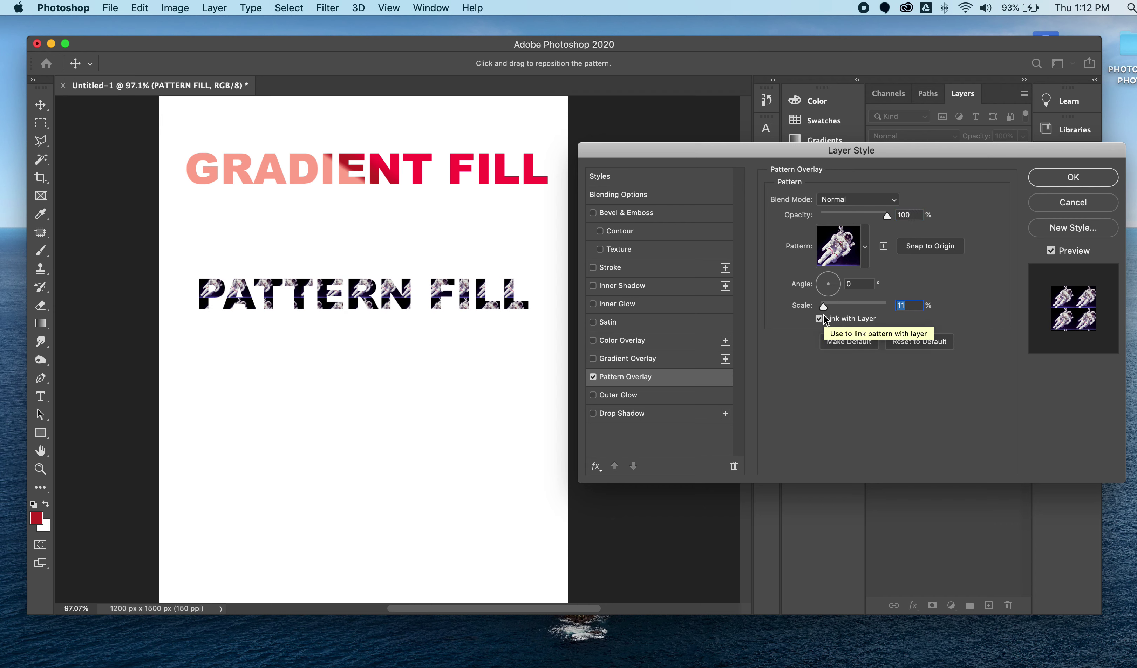
pyautogui.click(1073, 177)
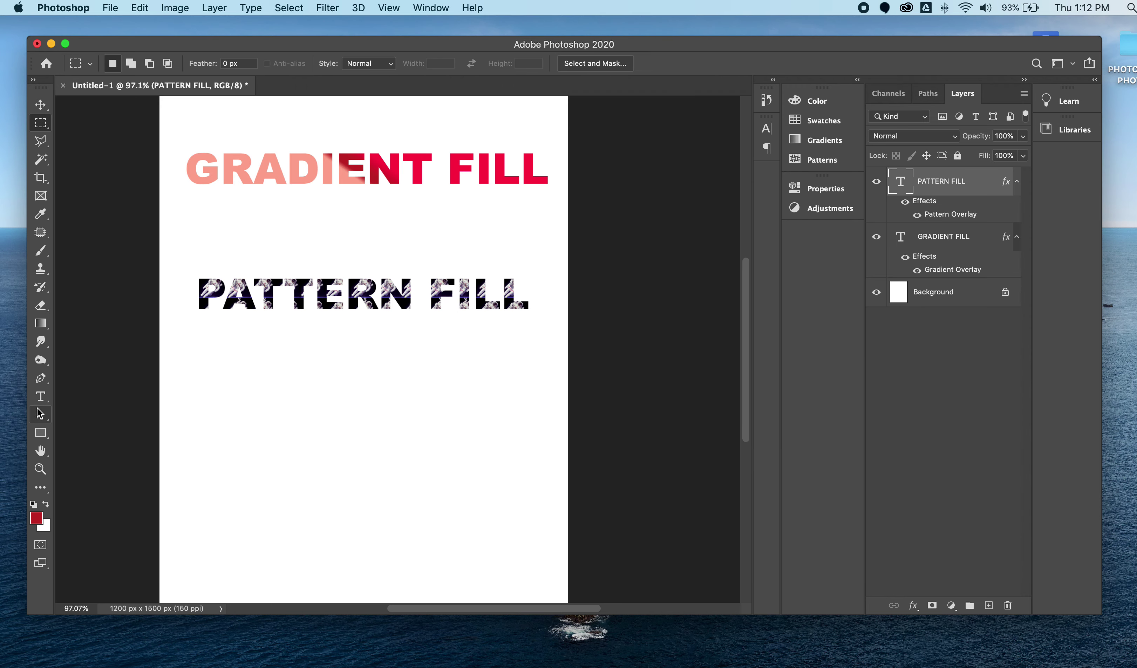
# - Type 'IMAGE FILL', centre it below PATTERN FILL, and load its letter selection
pyautogui.click(40, 397)
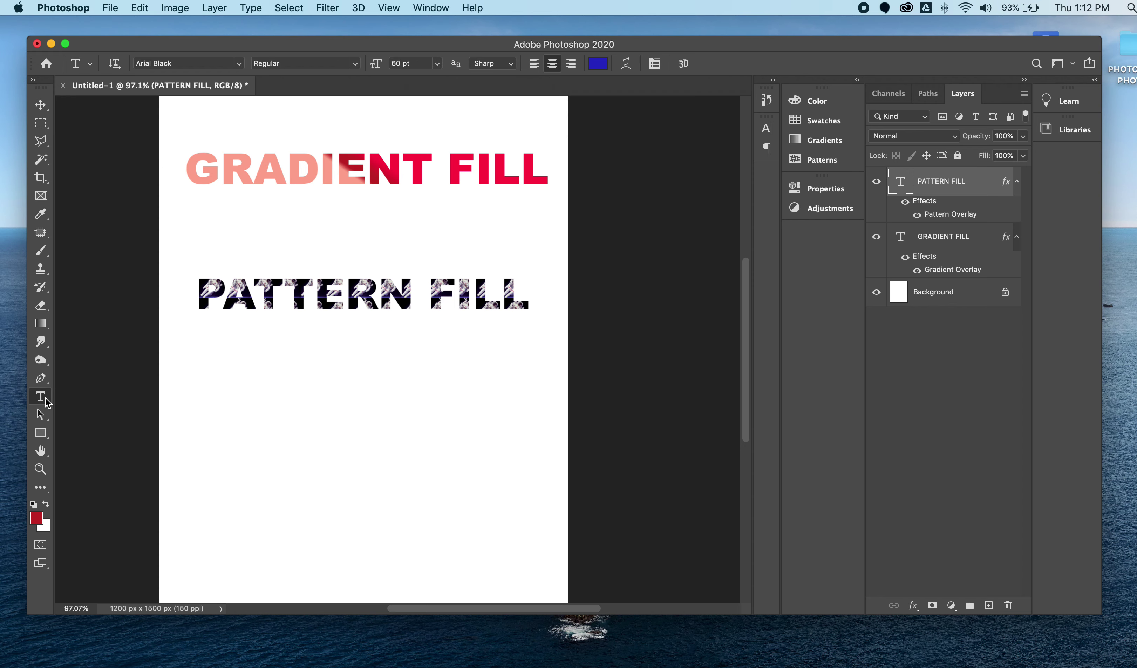
pyautogui.click(232, 474)
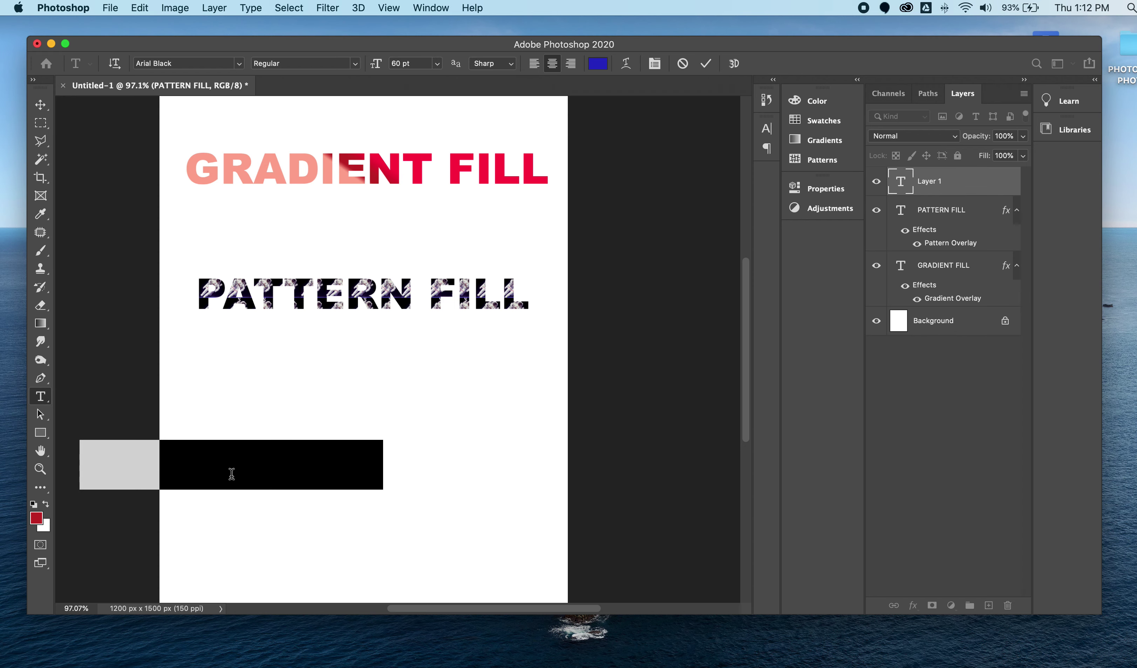
pyautogui.write('IMA')
pyautogui.write('GE FILL')
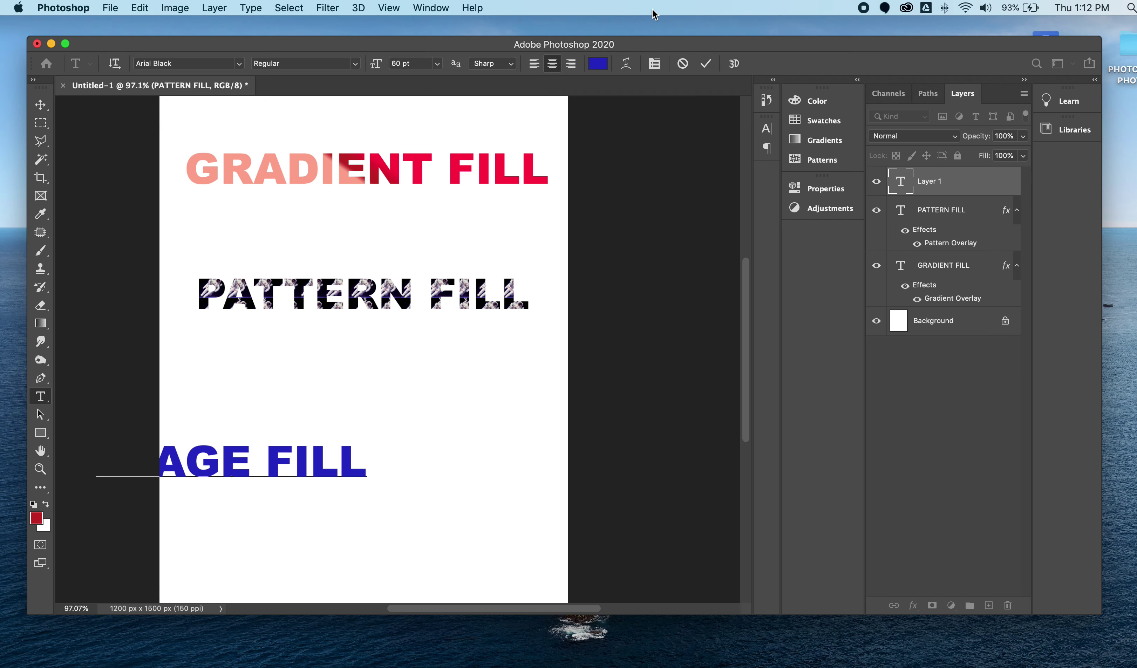
pyautogui.click(706, 64)
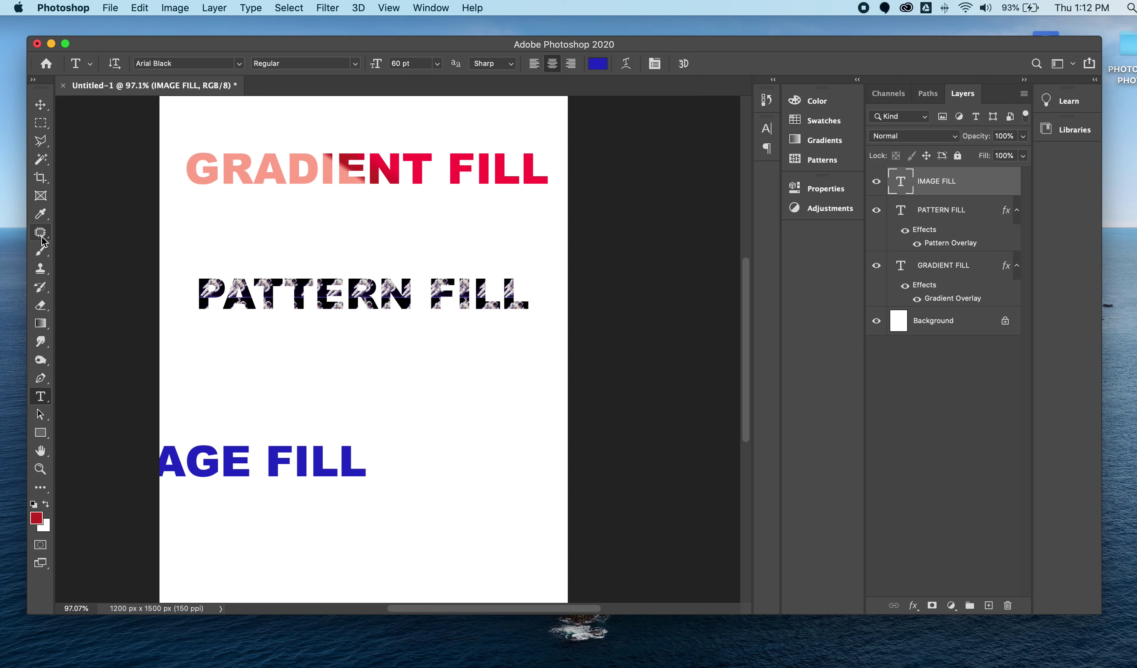
pyautogui.click(40, 105)
pyautogui.moveTo(218, 465); pyautogui.dragTo(350, 445)
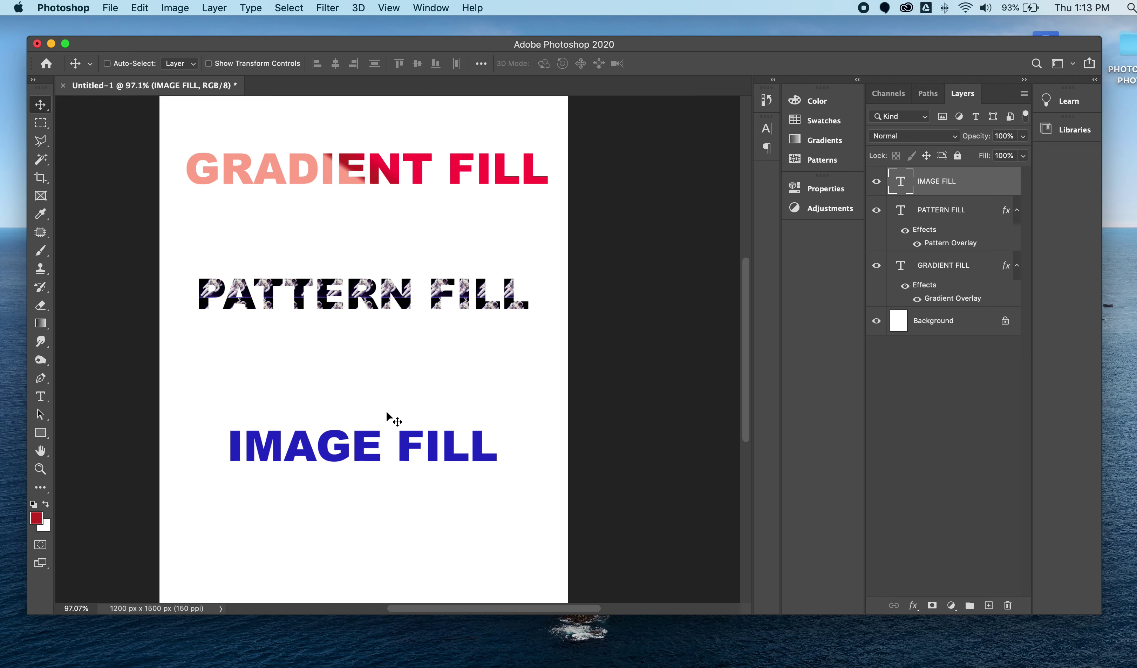
pyautogui.keyDown('super'); pyautogui.click(901, 186); pyautogui.keyUp('super')
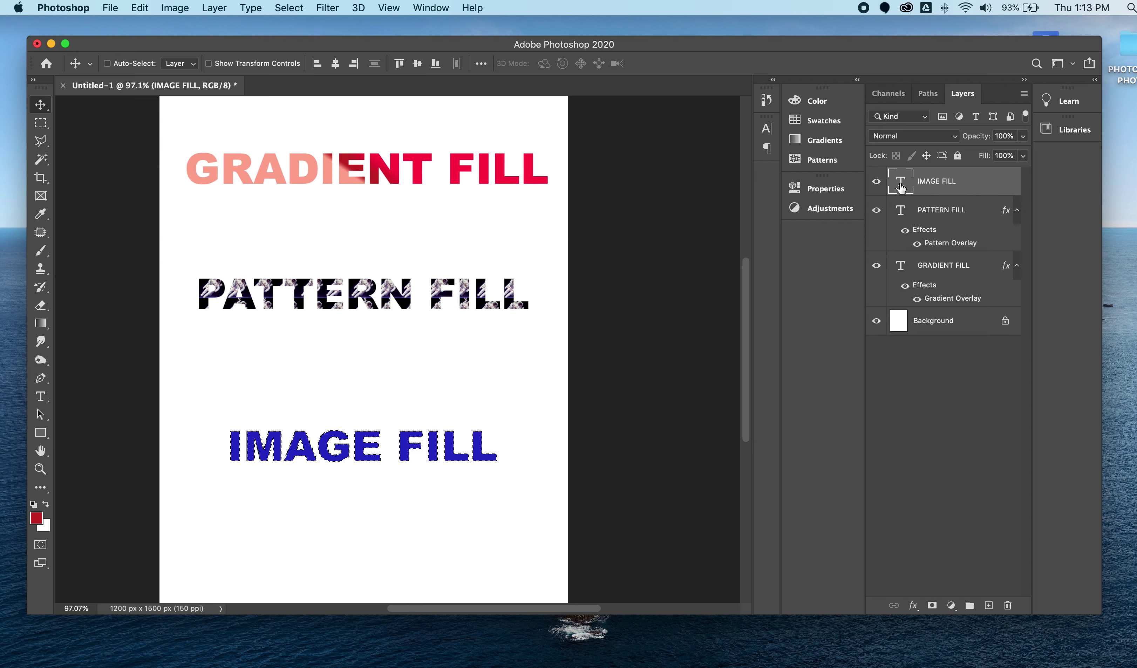
# - Open spaceshuttle.jpg, copy the entire image, and close it
pyautogui.press('super')
pyautogui.press('super+o')
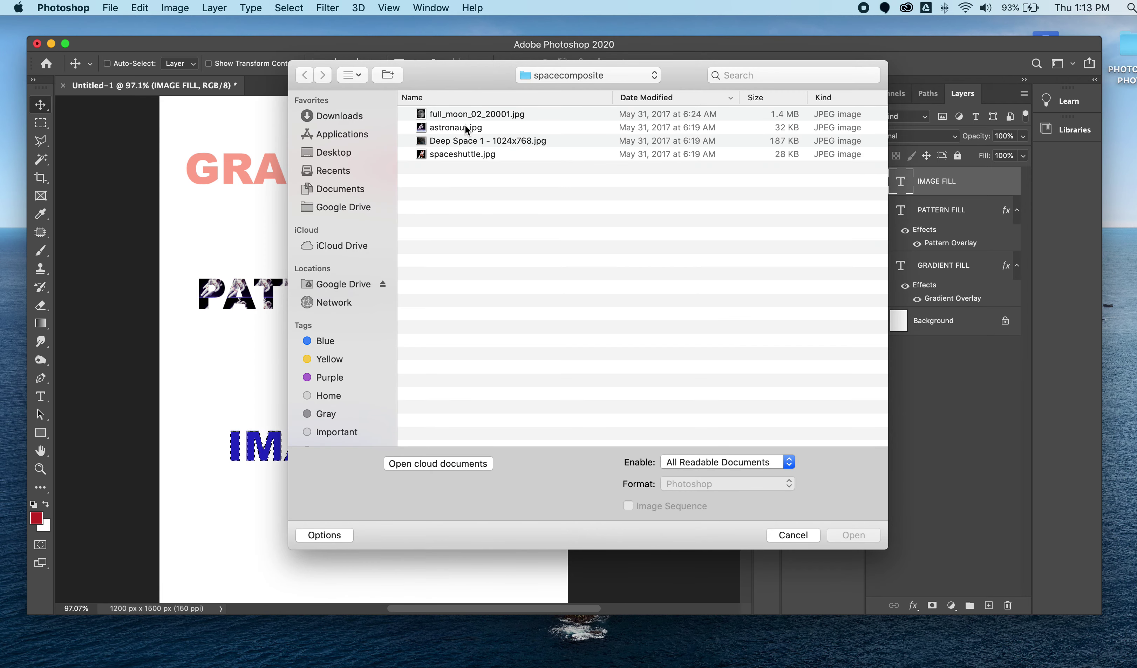
pyautogui.click(451, 155)
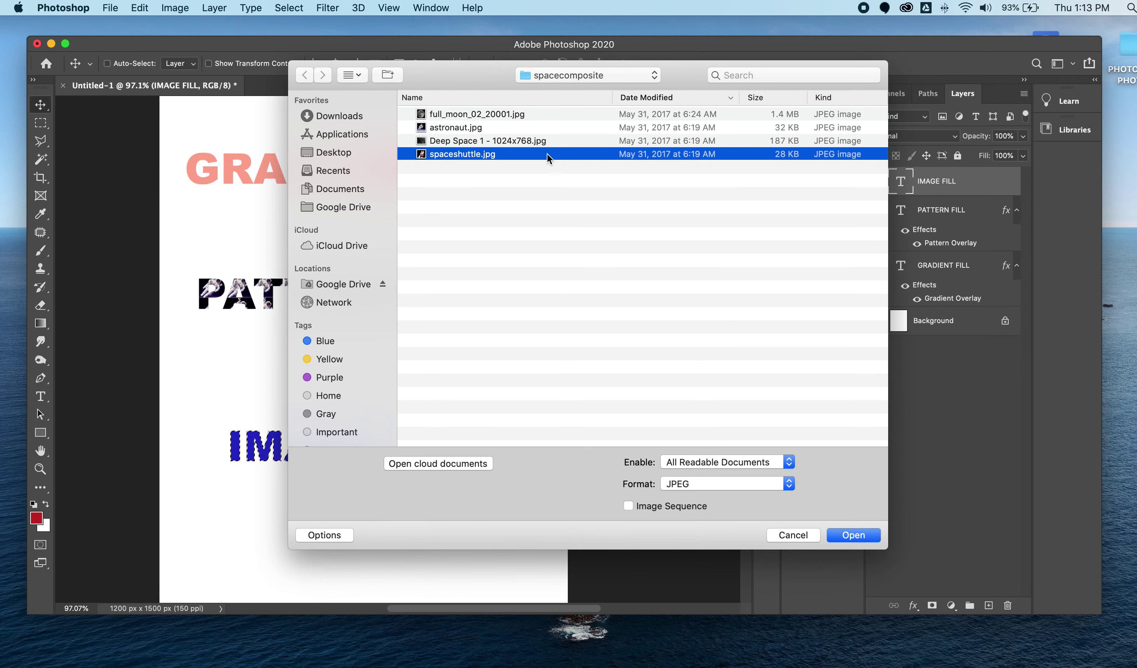
pyautogui.click(867, 535)
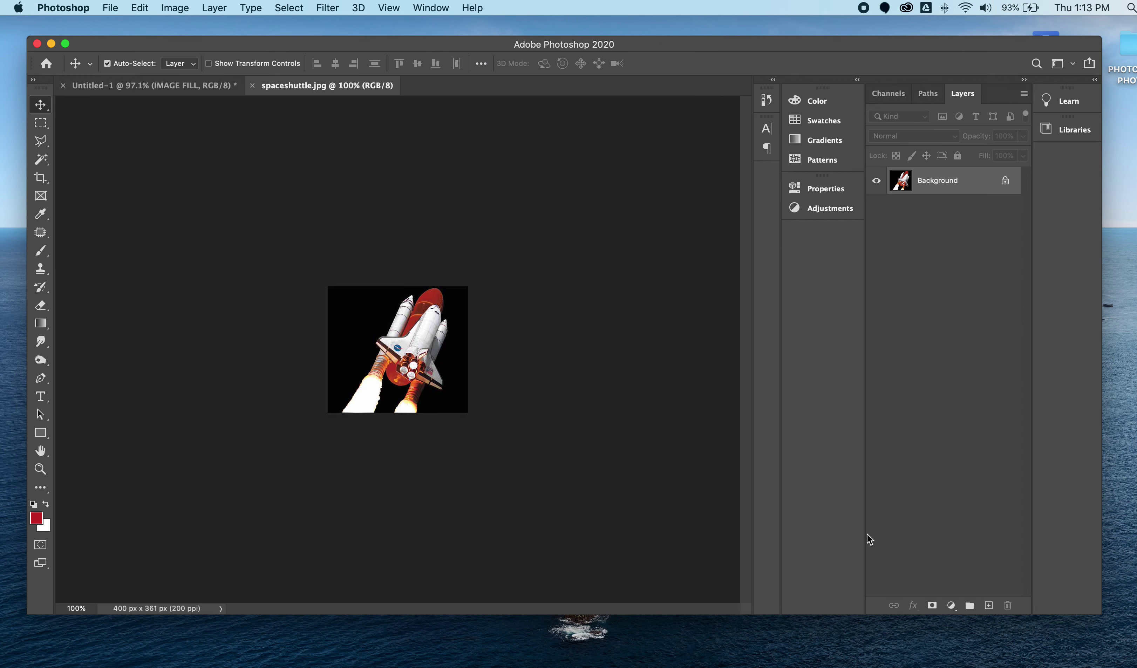
pyautogui.press('super+a')
pyautogui.press('super+c')
pyautogui.press('super+w')
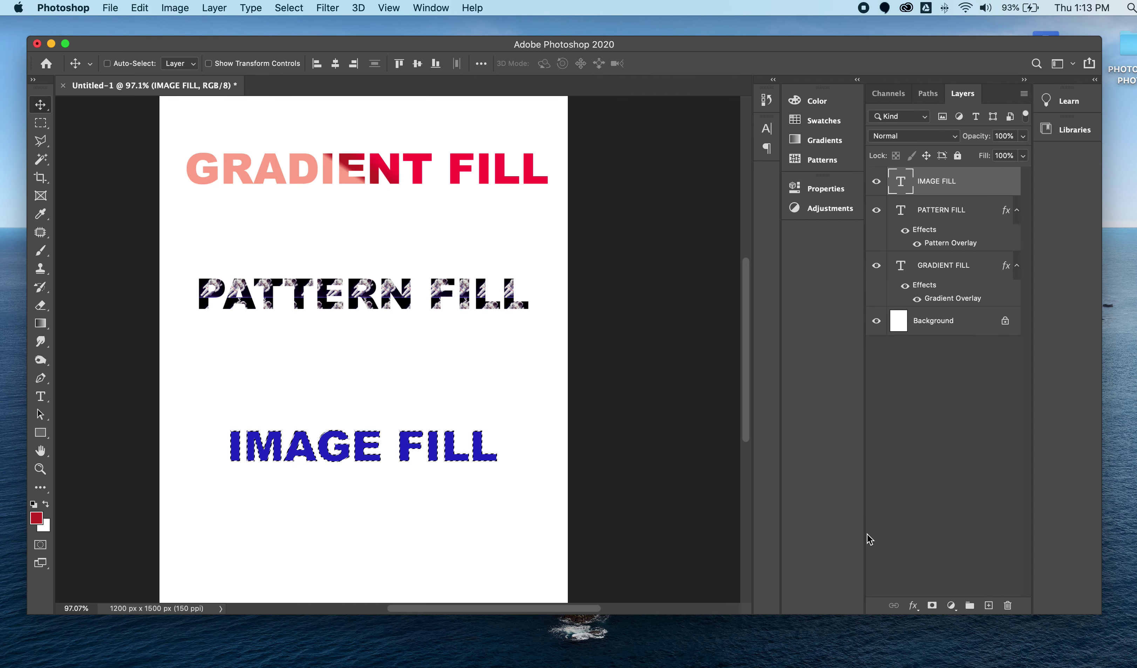
pyautogui.click(140, 7)
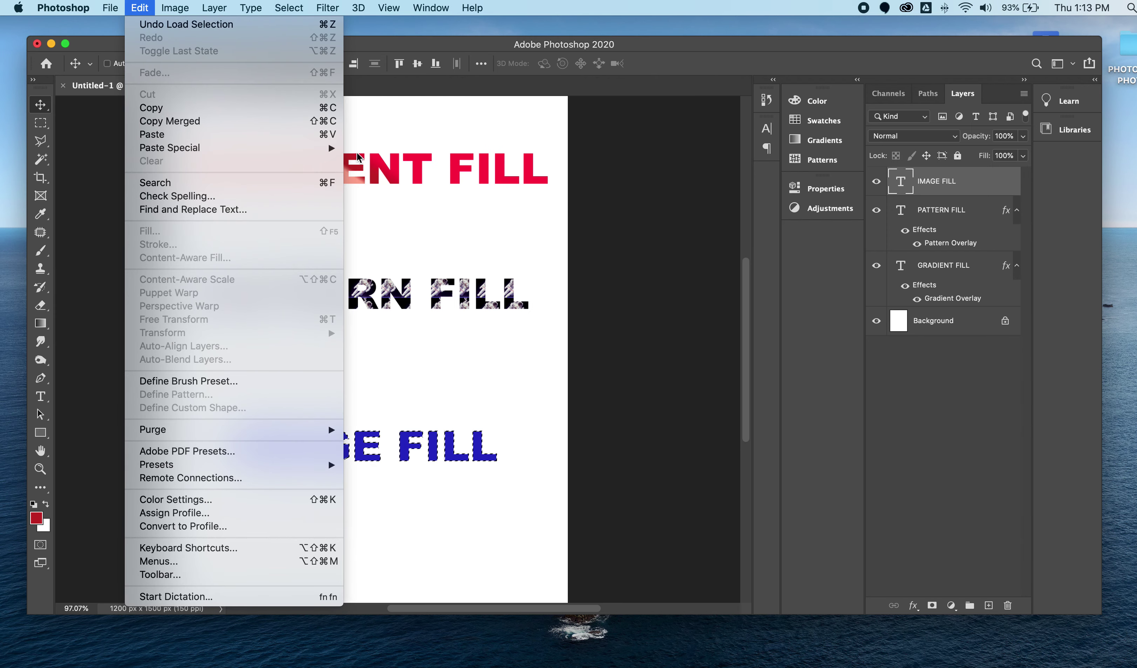
# - Paste the space shuttle picture into the IMAGE FILL letters and enlarge it to about 225%
pyautogui.moveTo(321, 147)
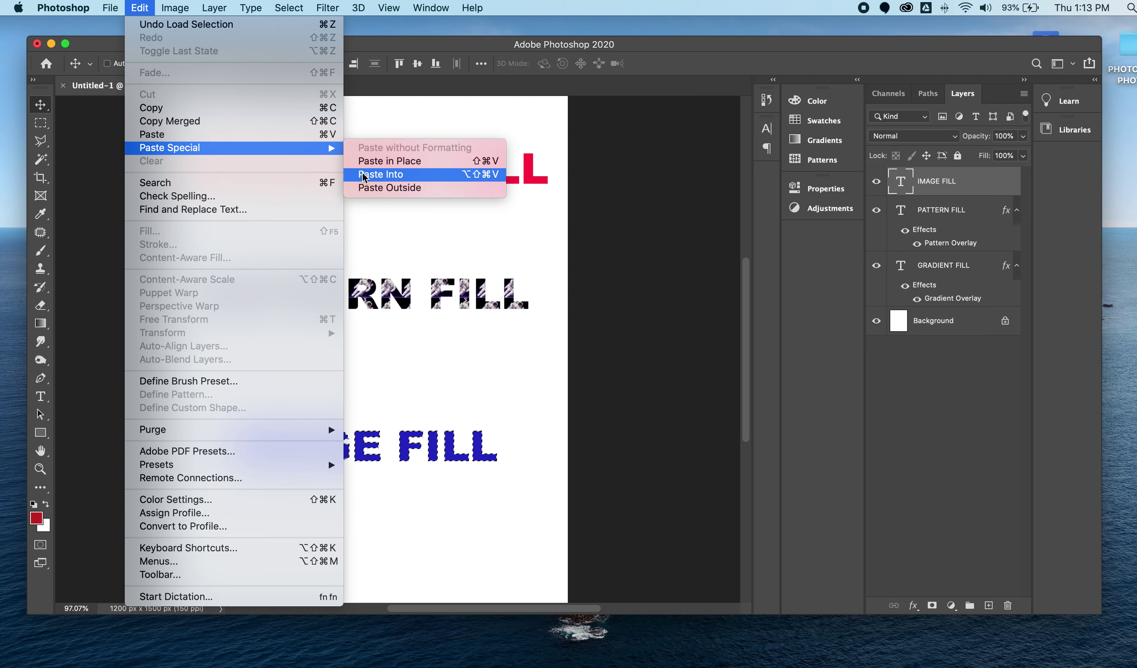
pyautogui.click(381, 174)
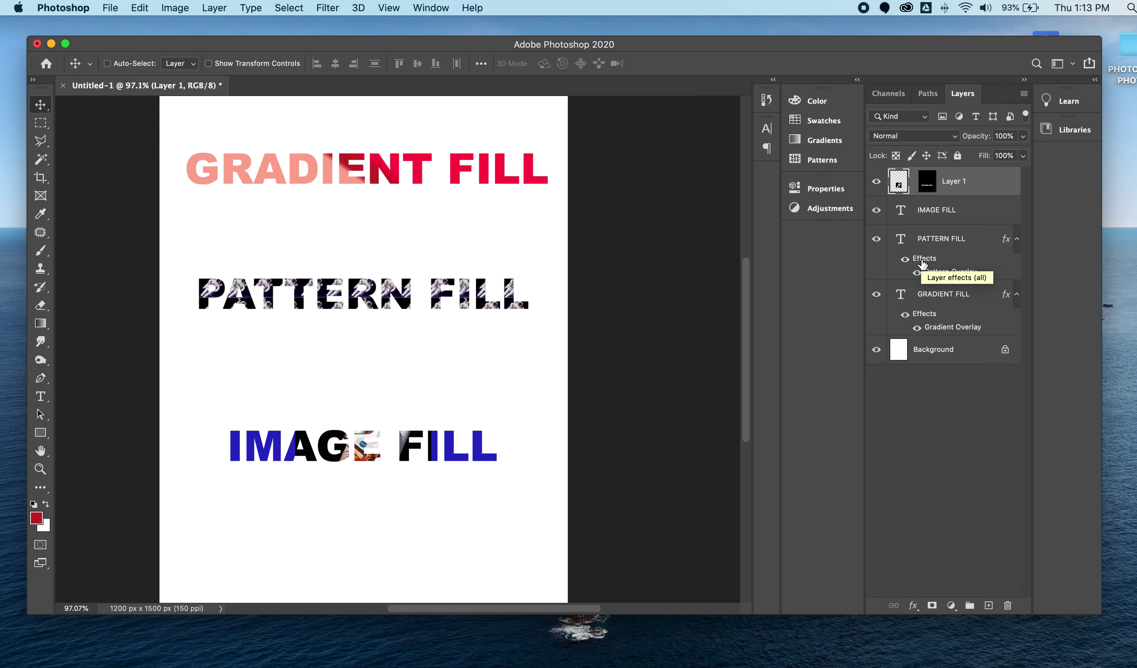
pyautogui.press('super+t')
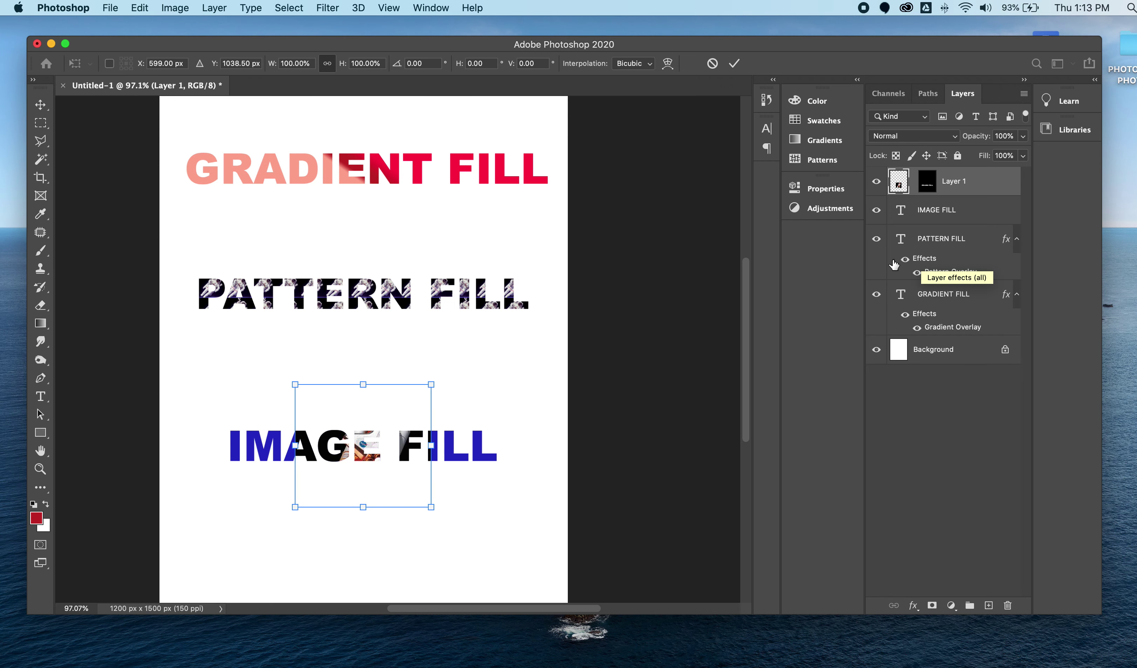
pyautogui.moveTo(299, 381); pyautogui.dragTo(205, 302)
pyautogui.moveTo(431, 507); pyautogui.dragTo(514, 582)
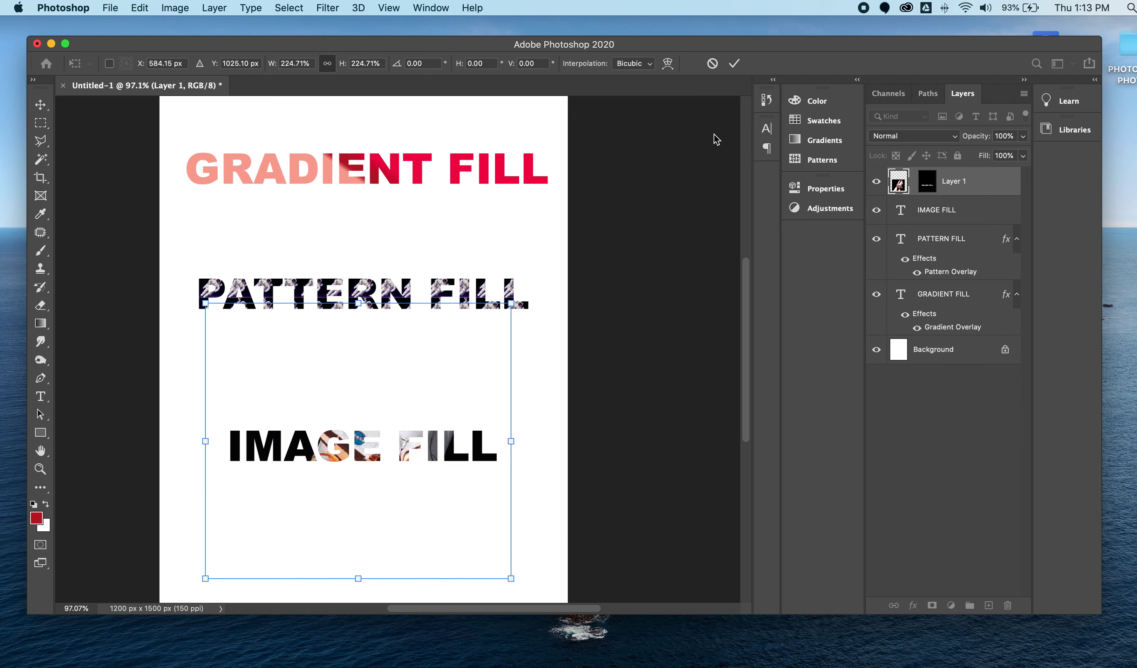
pyautogui.click(735, 63)
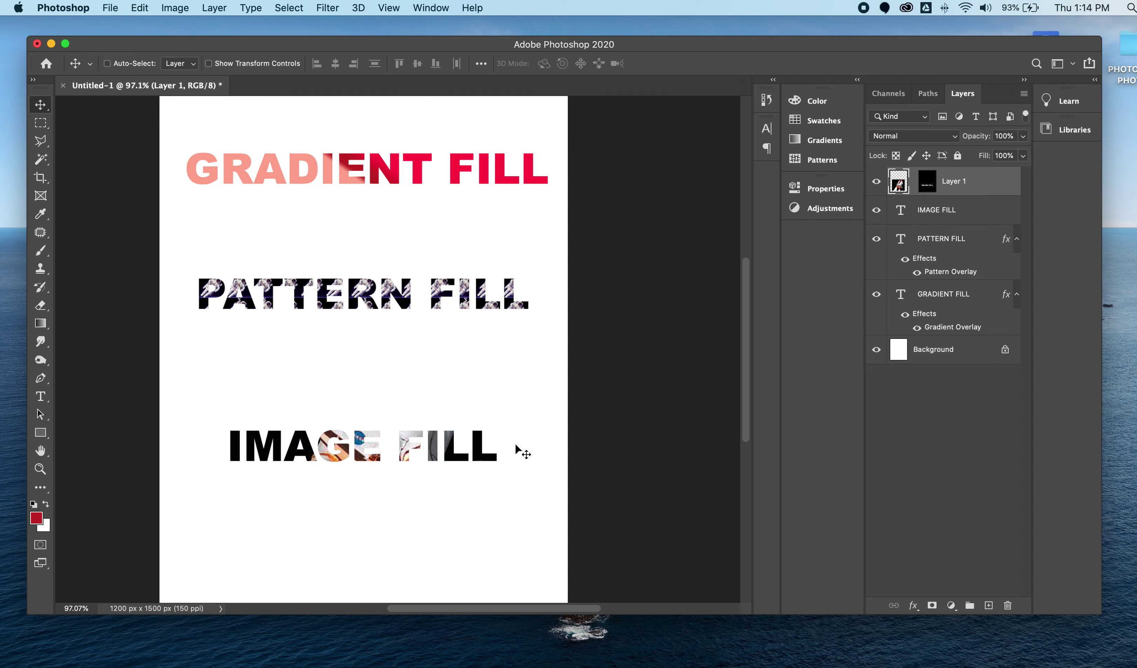
# - Flatten the image and save it to the Desktop as a JPEG named 'TEXT FILLS' plus the author's surname
pyautogui.press('super+shift+e')
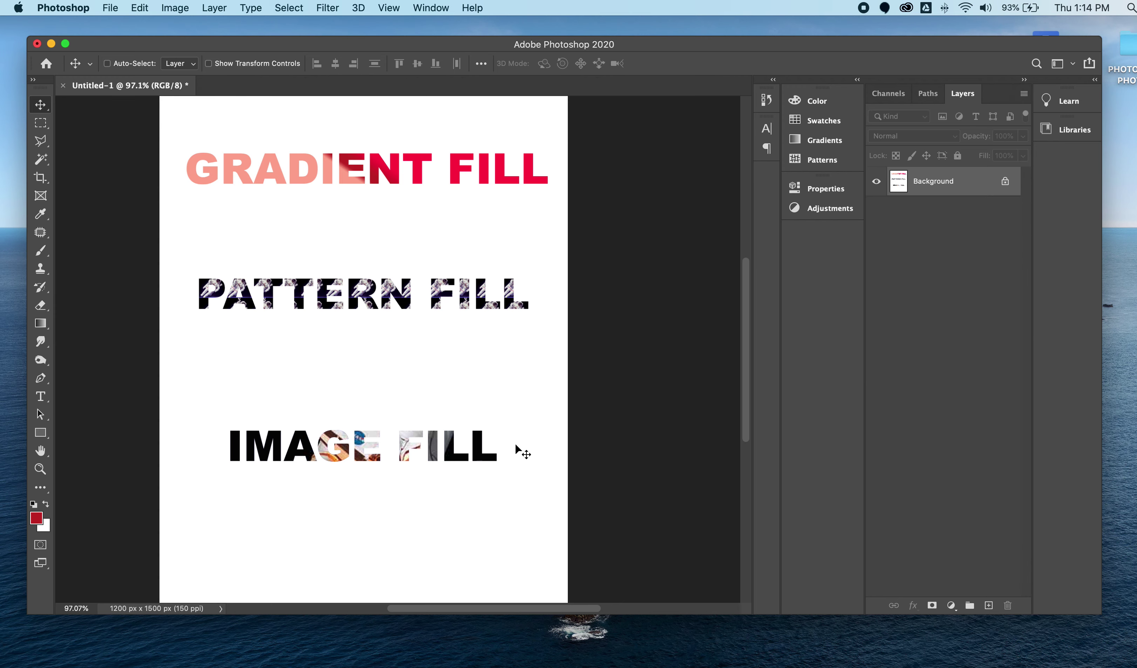
pyautogui.scroll(-5, 304, 294)
pyautogui.click(111, 8)
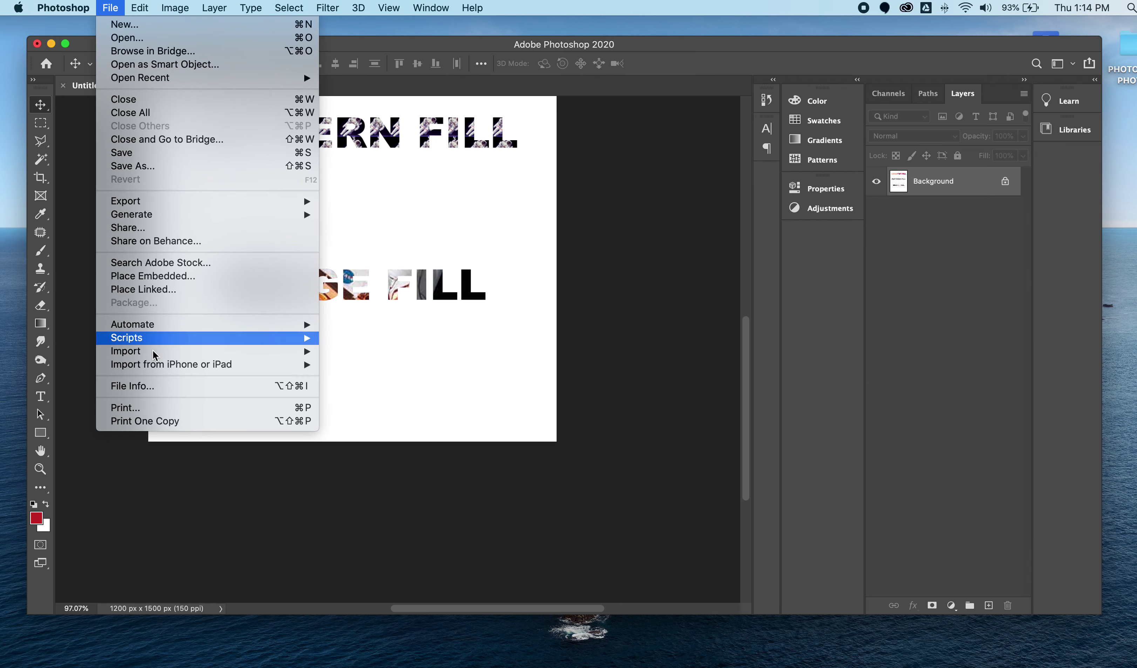
pyautogui.click(160, 168)
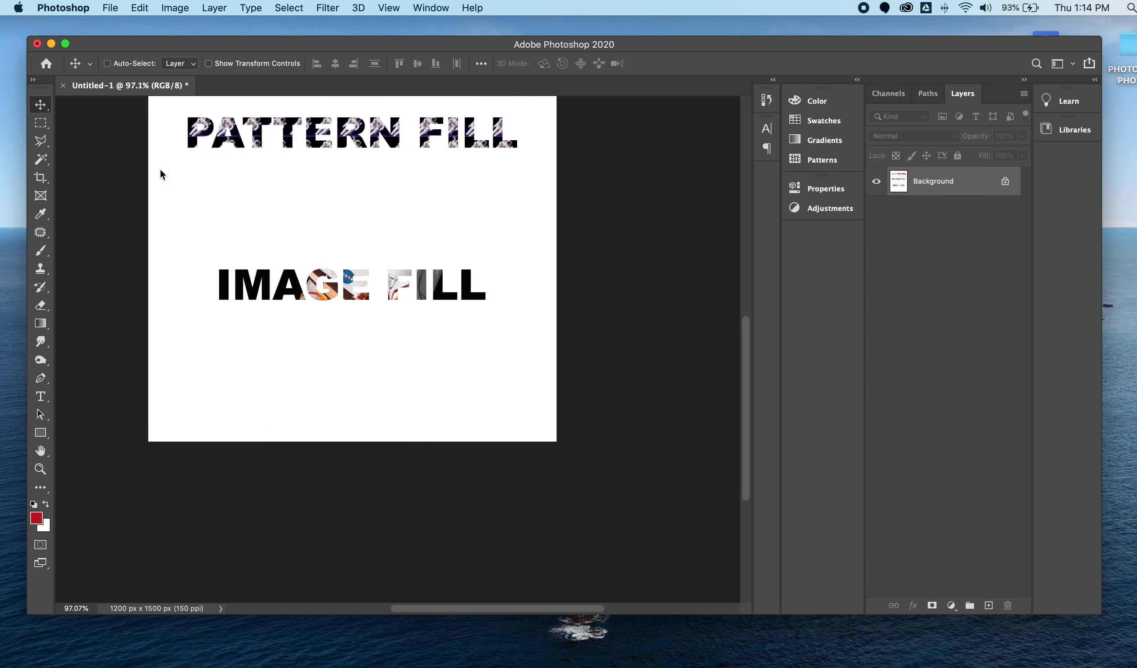
pyautogui.write('TEXT FI')
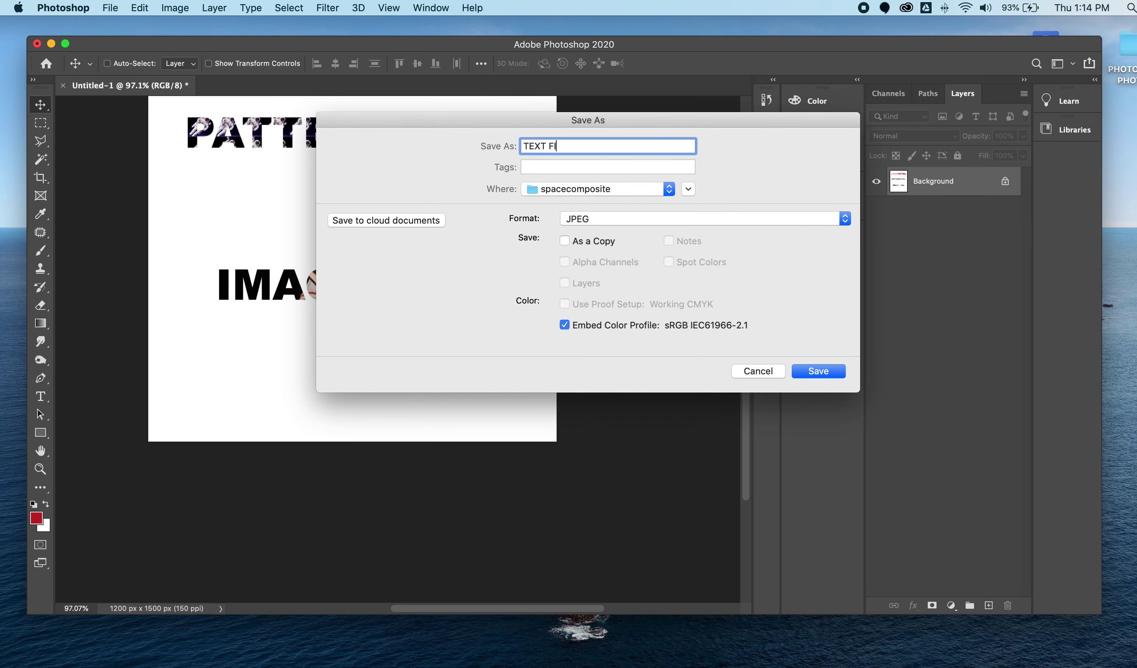
pyautogui.write('LLS Lengyel')
pyautogui.click(605, 192)
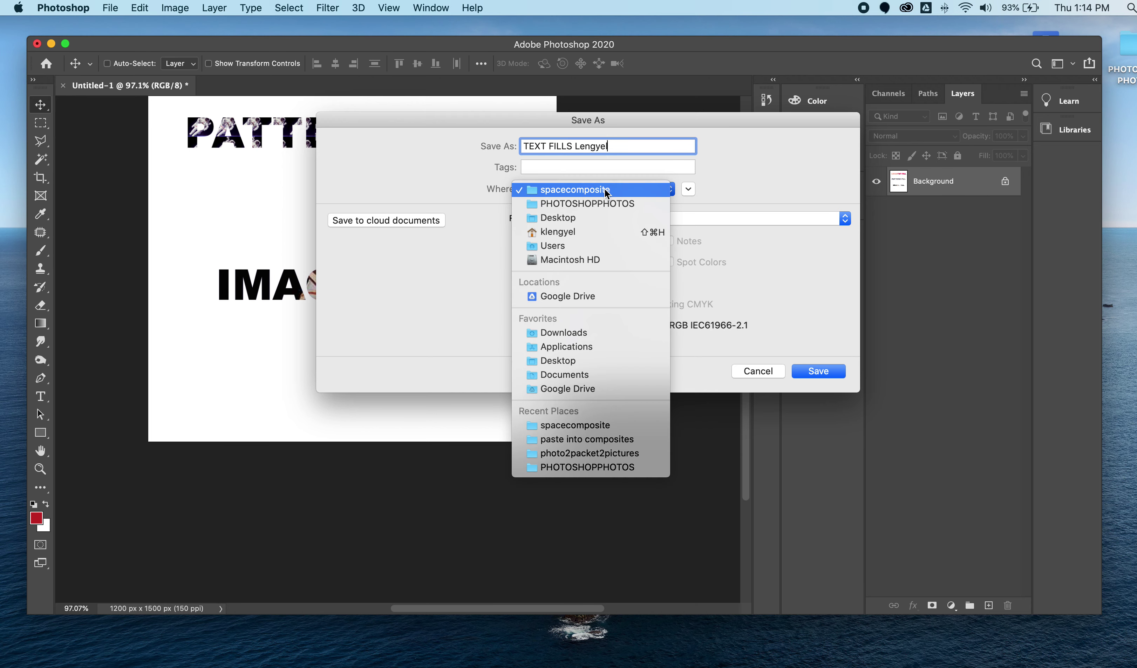
pyautogui.click(562, 359)
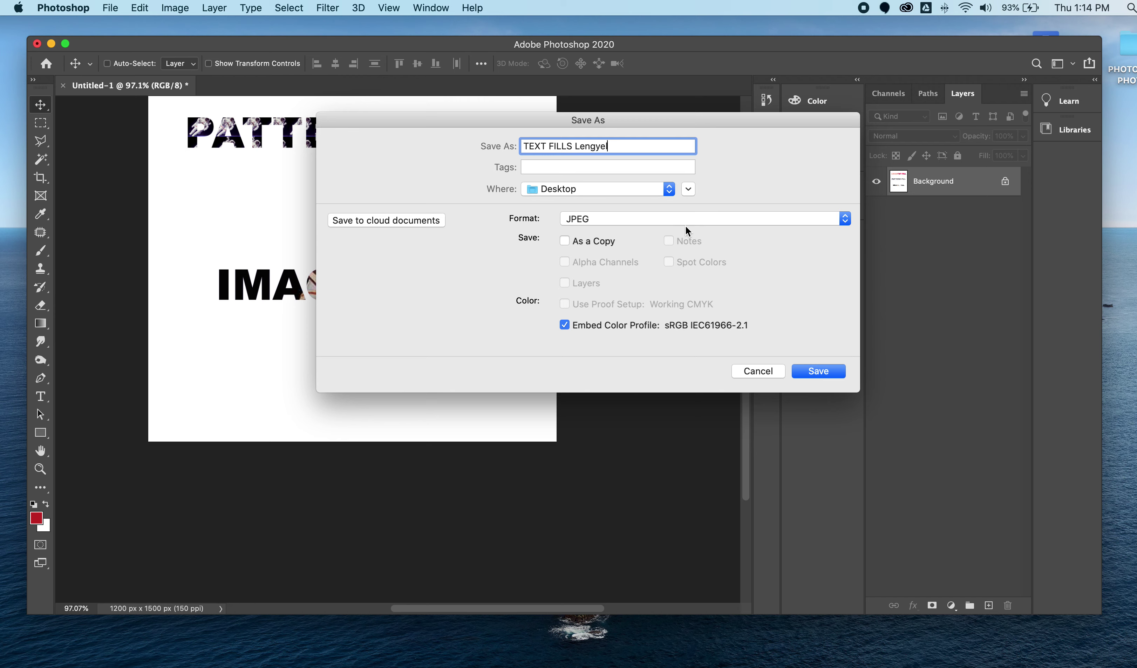
pyautogui.click(818, 371)
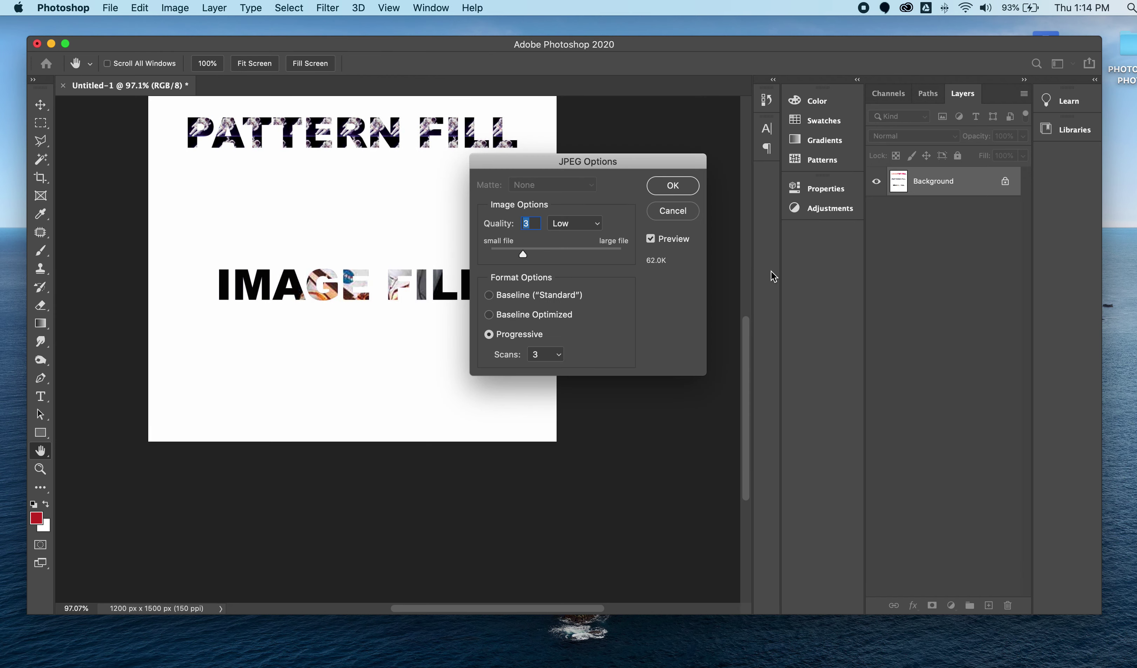
pyautogui.click(685, 185)
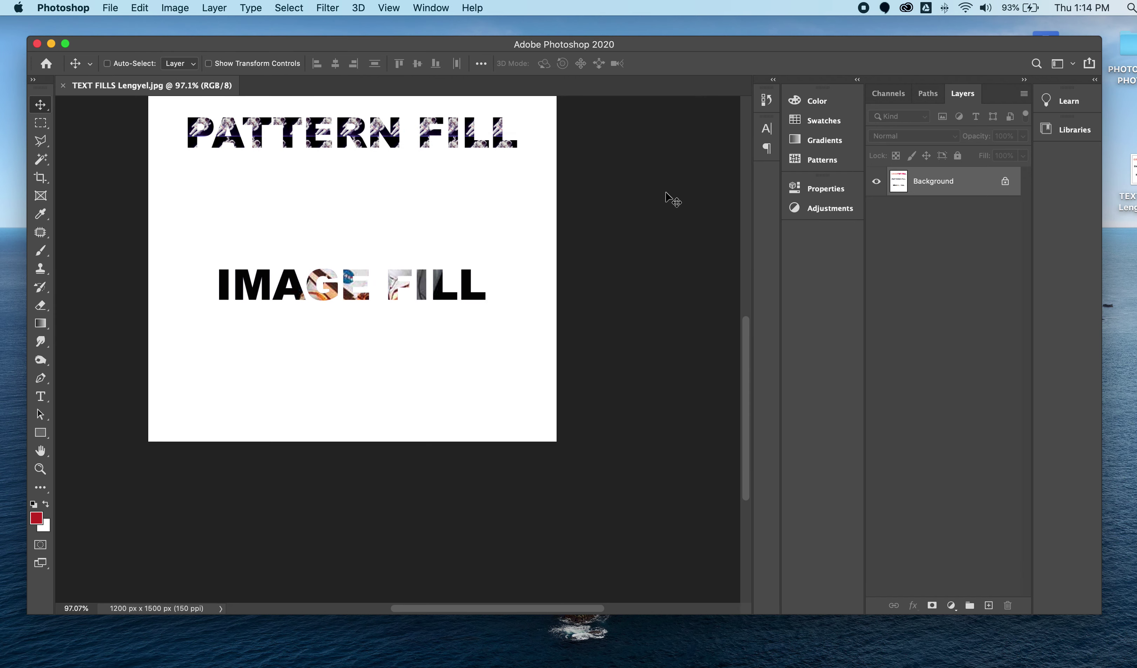